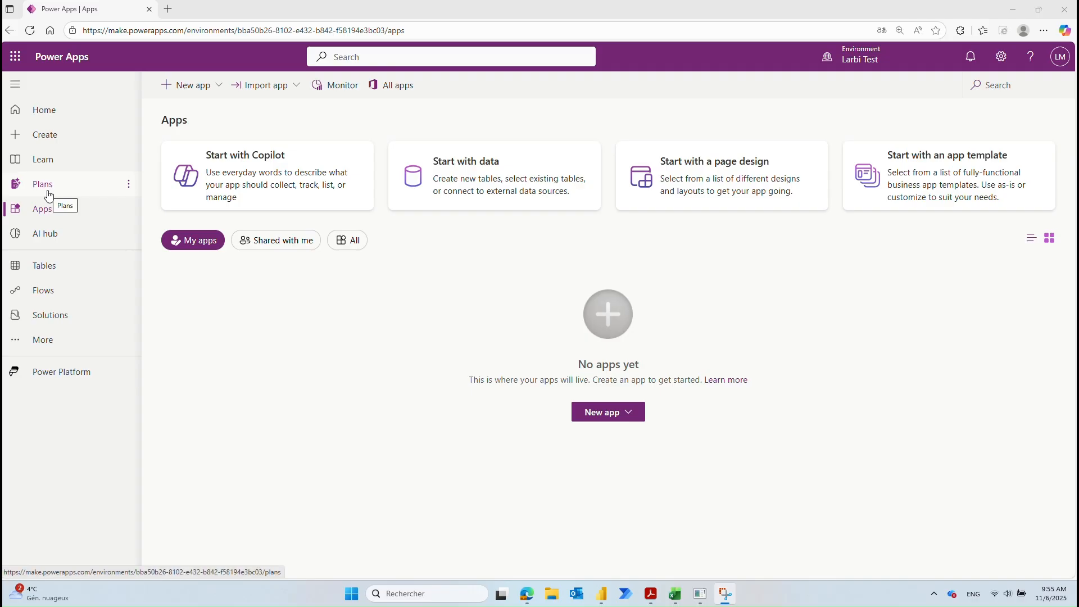
Step: Go to the Plans page listing the existing Spare Parts Manager plan
click(49, 195)
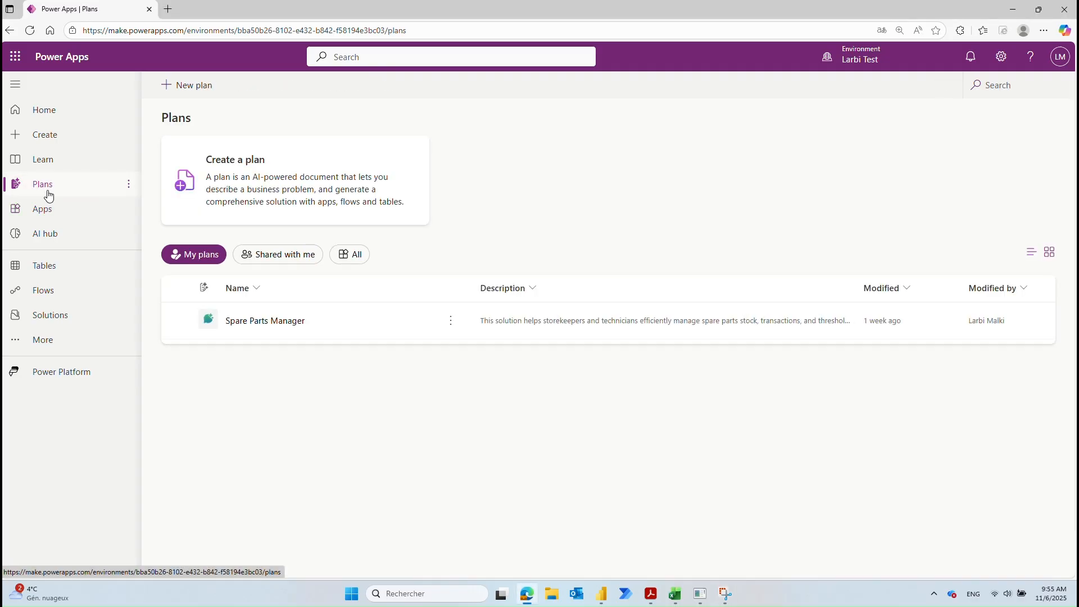
Step: Describe a stock app for adding parts, technician withdrawals and storekeeper receipts, then generate the plan
click(296, 195)
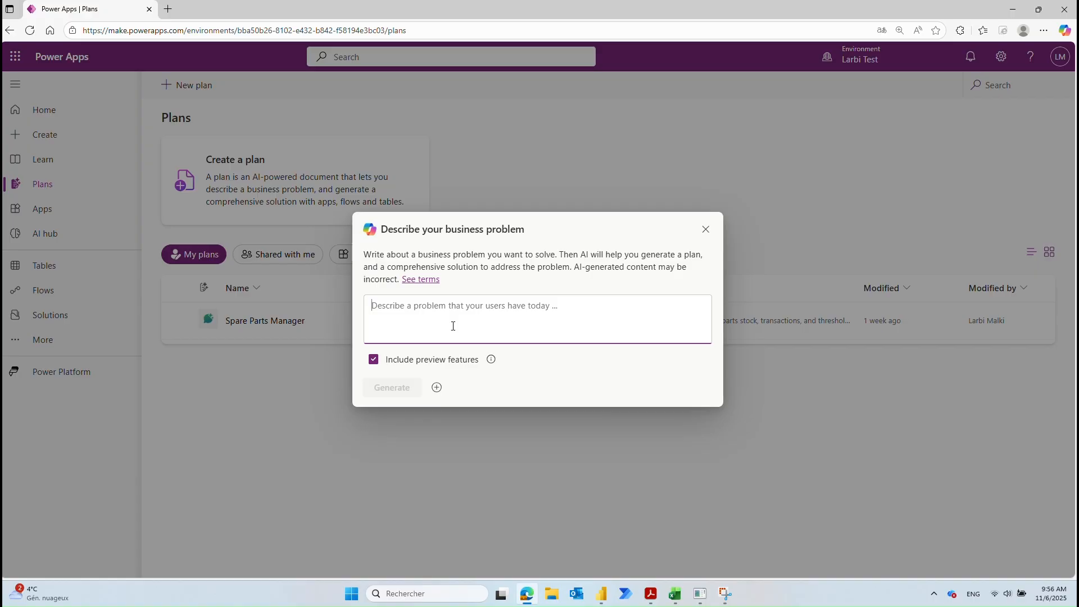
text(applic)
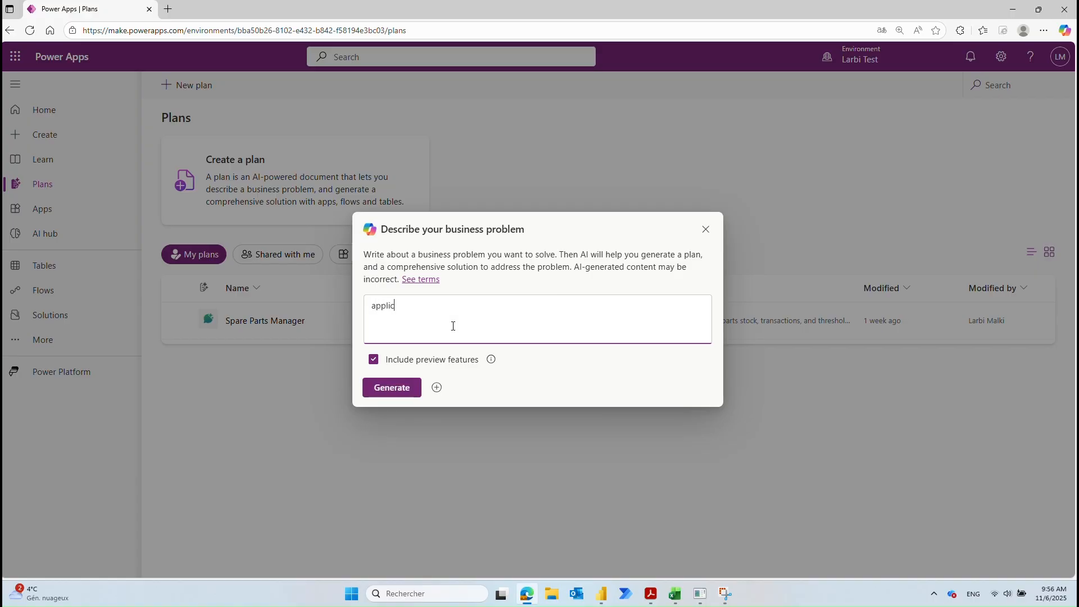
text(ation pour la gestion du stock)
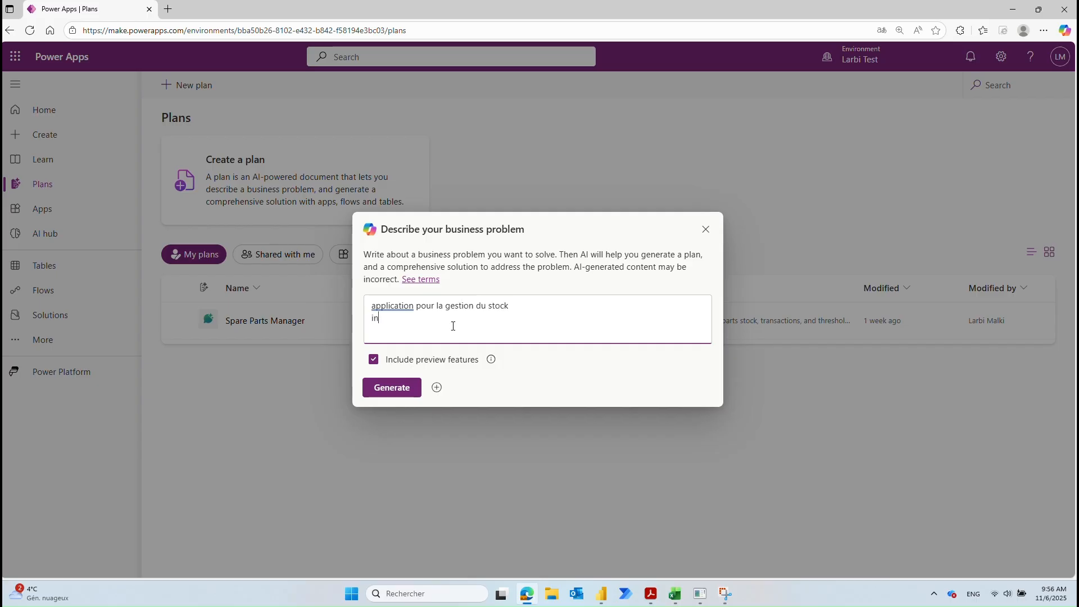
text( interface po)
text(ur ajouter des pieces)
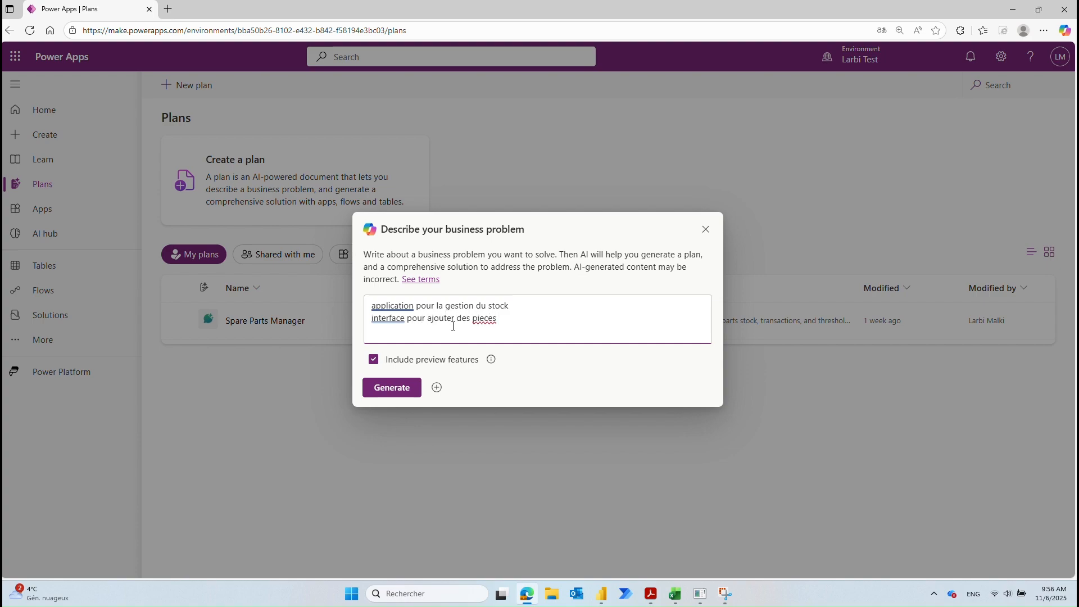
text( avec leurs stock min et max)
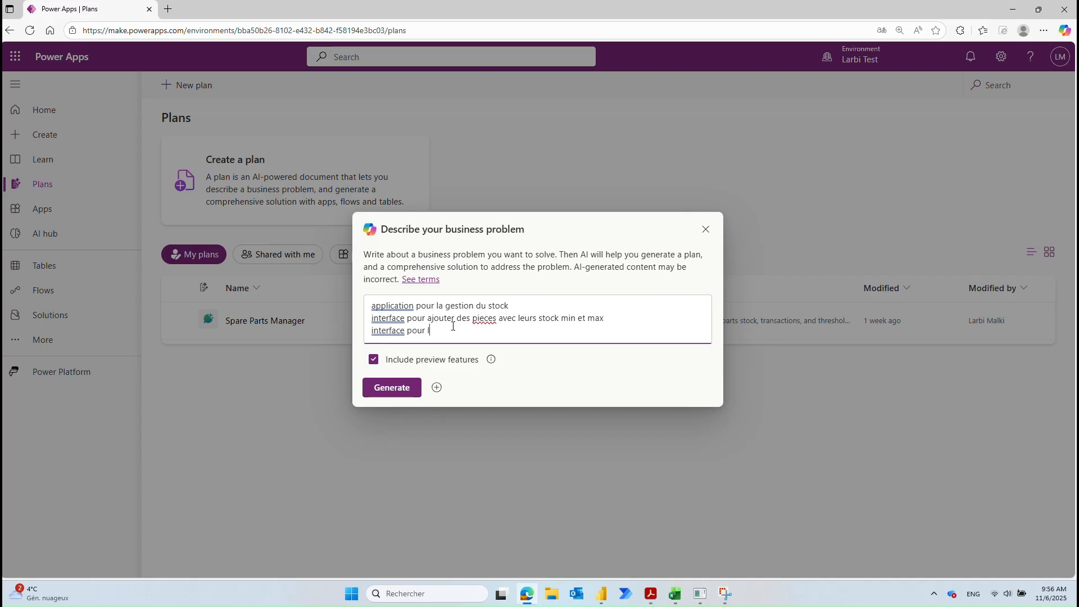
text(techniciens pour enregister les prel)
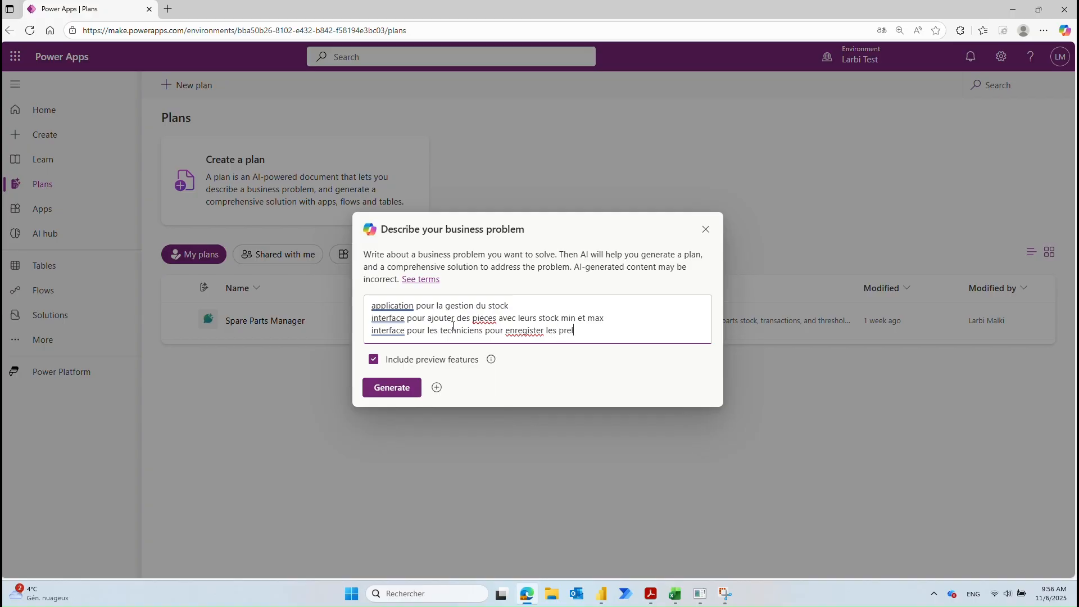
text(evements)
key(Return)
text(Interface pour)
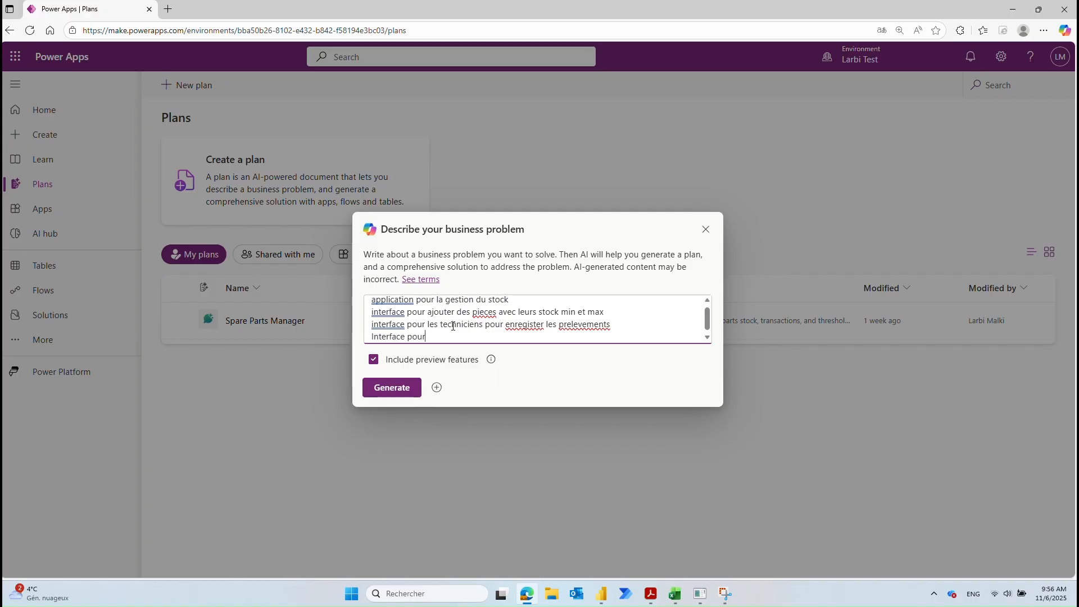
text( le magasinier pour introduire les recep)
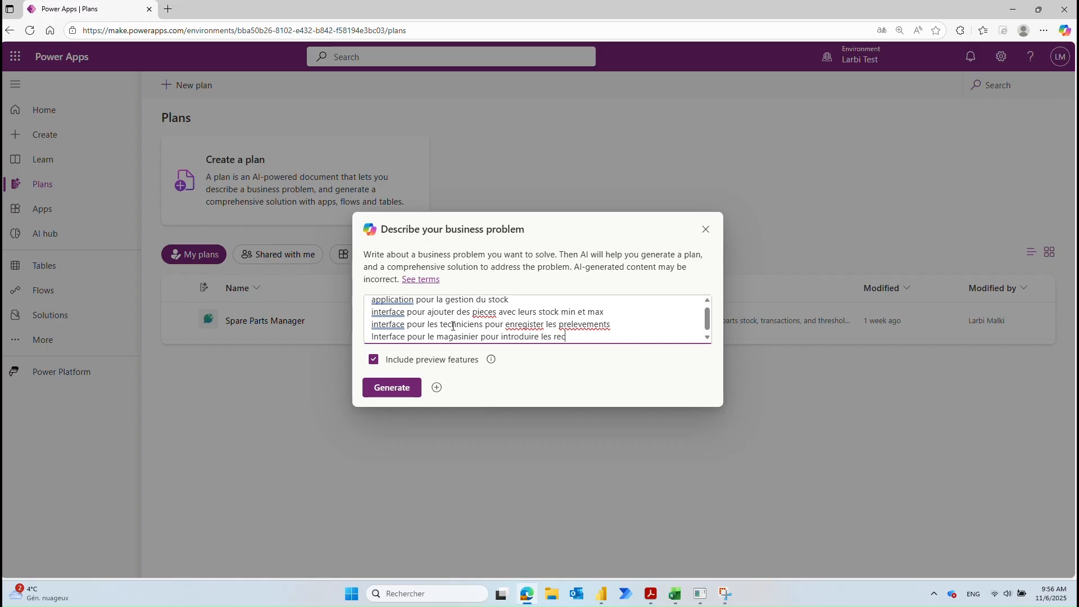
text(tions)
click(393, 391)
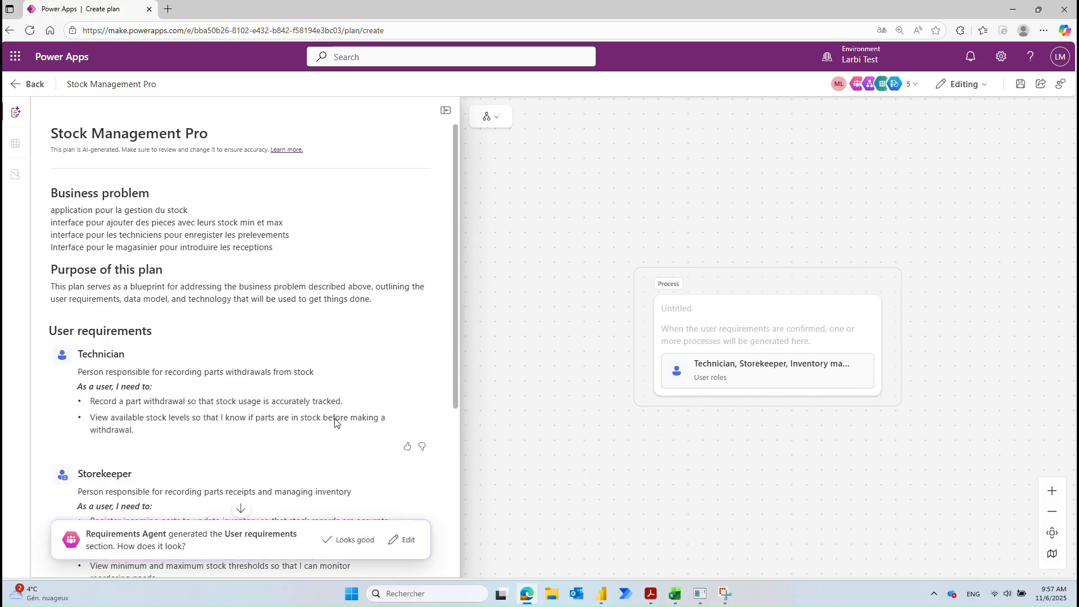
Step: Review the drafted Technician and Storekeeper user requirements and approve them
scroll(334, 423, down, 3)
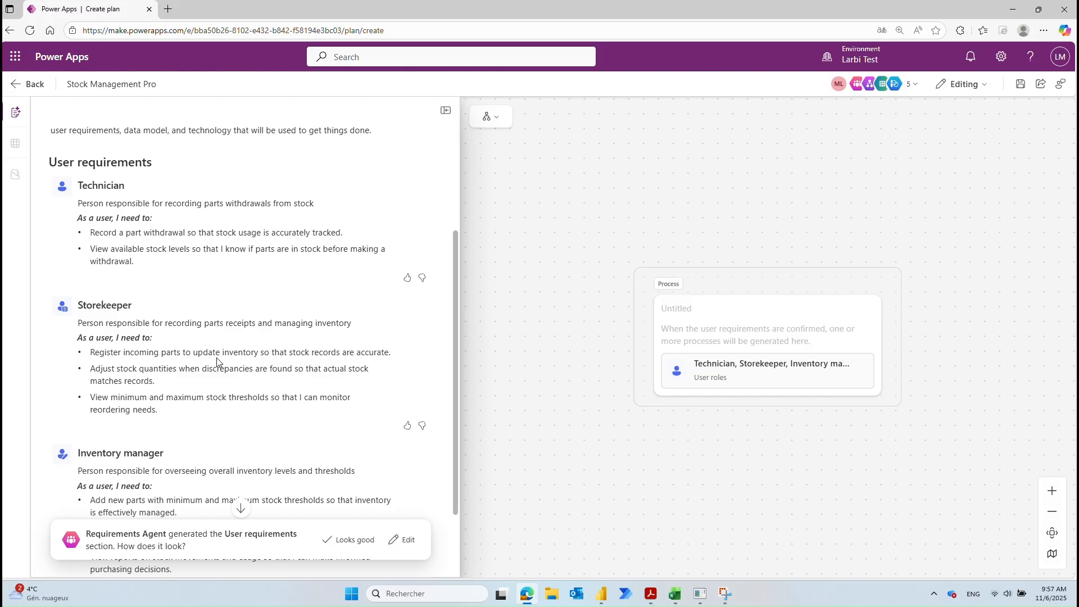
scroll(338, 363, down, 3)
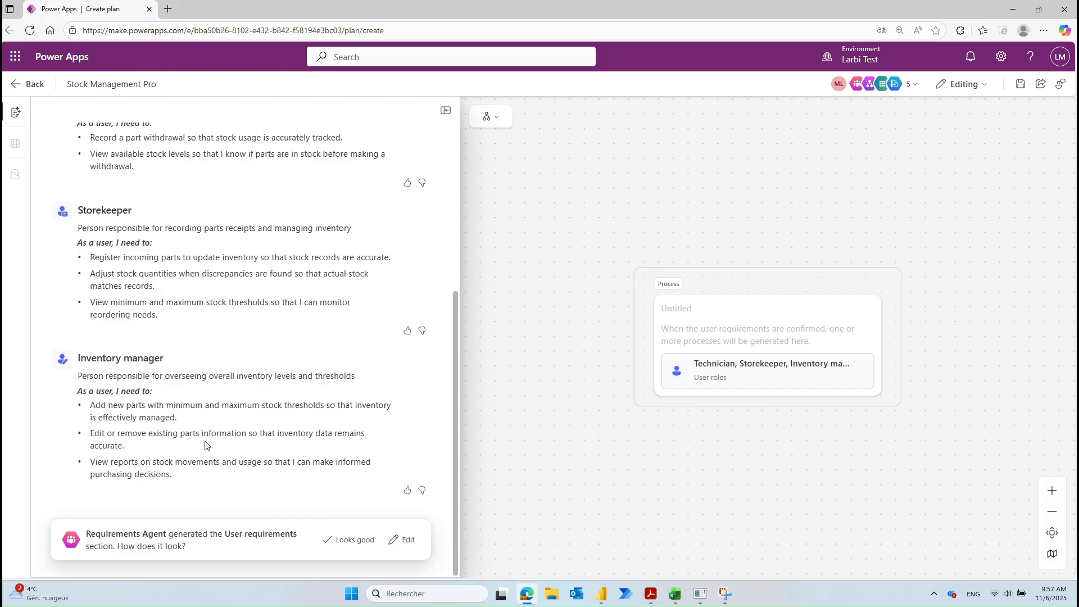
click(349, 540)
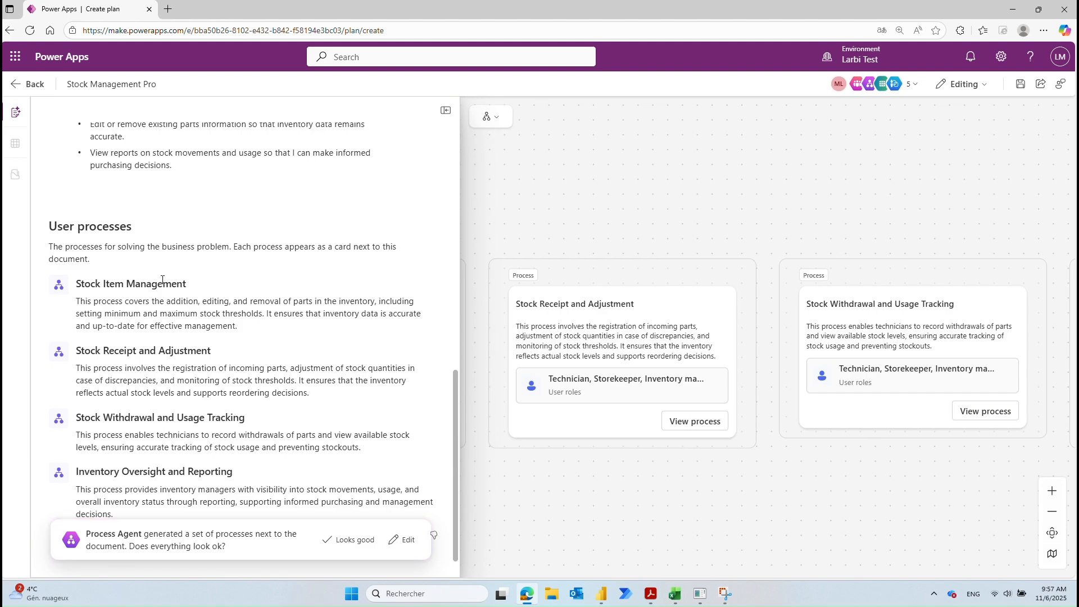
Step: Approve the generated user processes and the Spare Part, Transaction and User data model
click(354, 540)
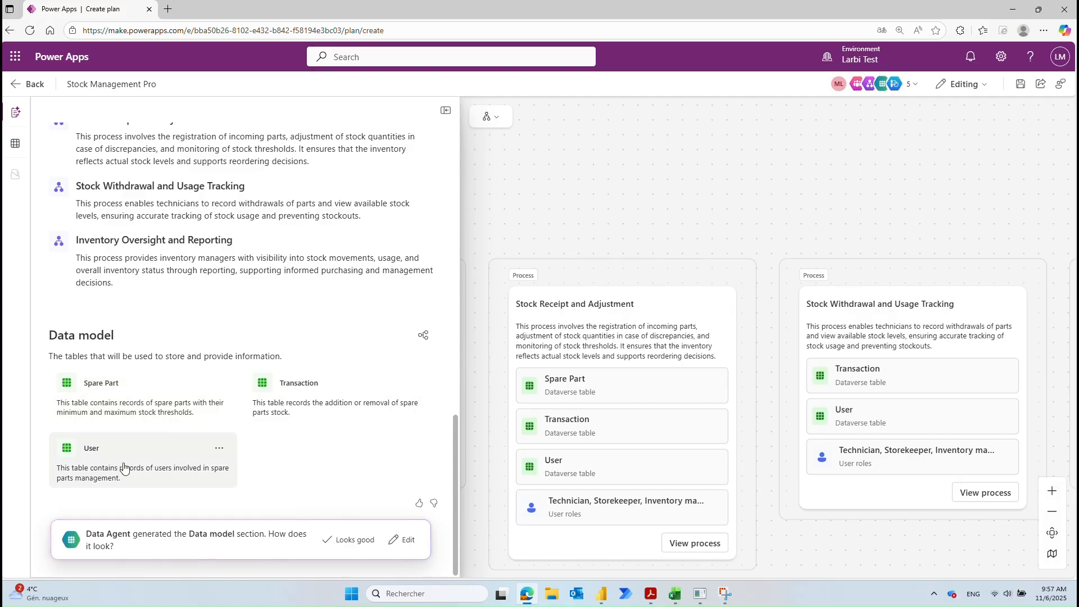
click(378, 541)
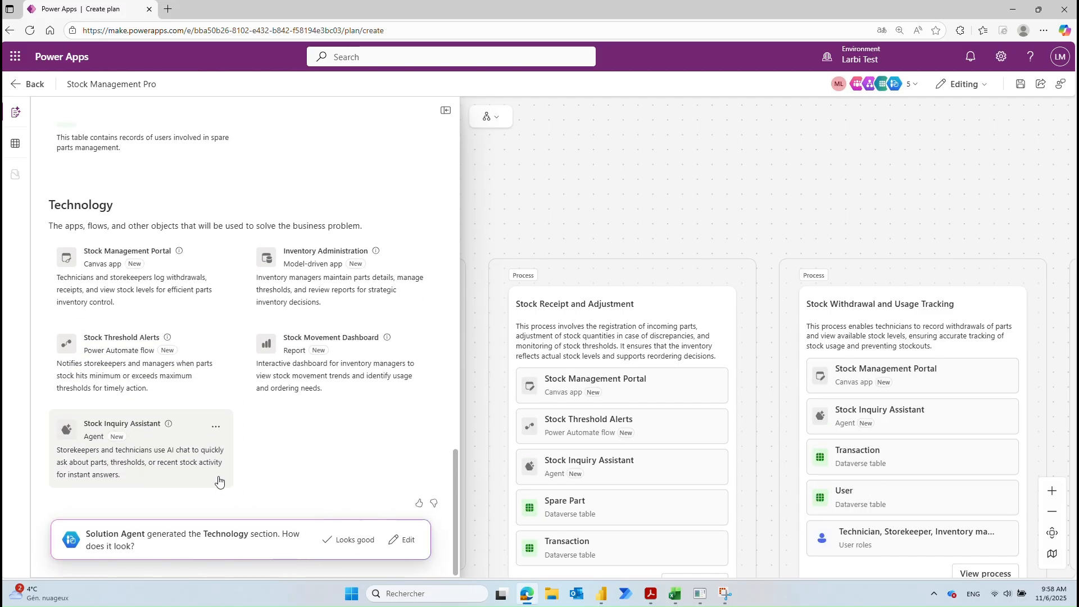
mouse_move(170, 426)
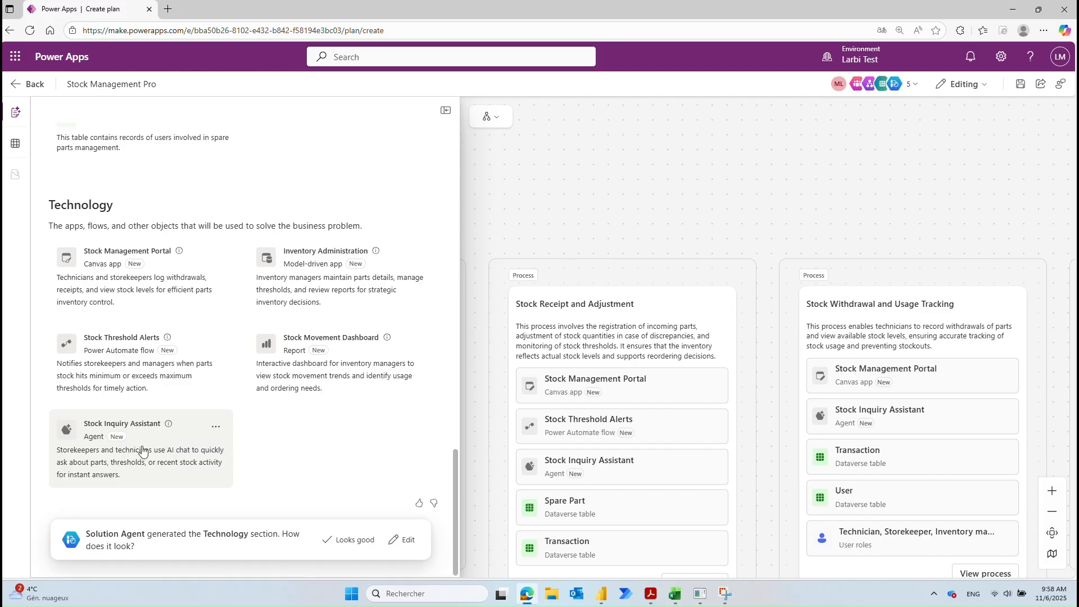
Step: Remove the Stock Inquiry Assistant agent from the plan
click(212, 429)
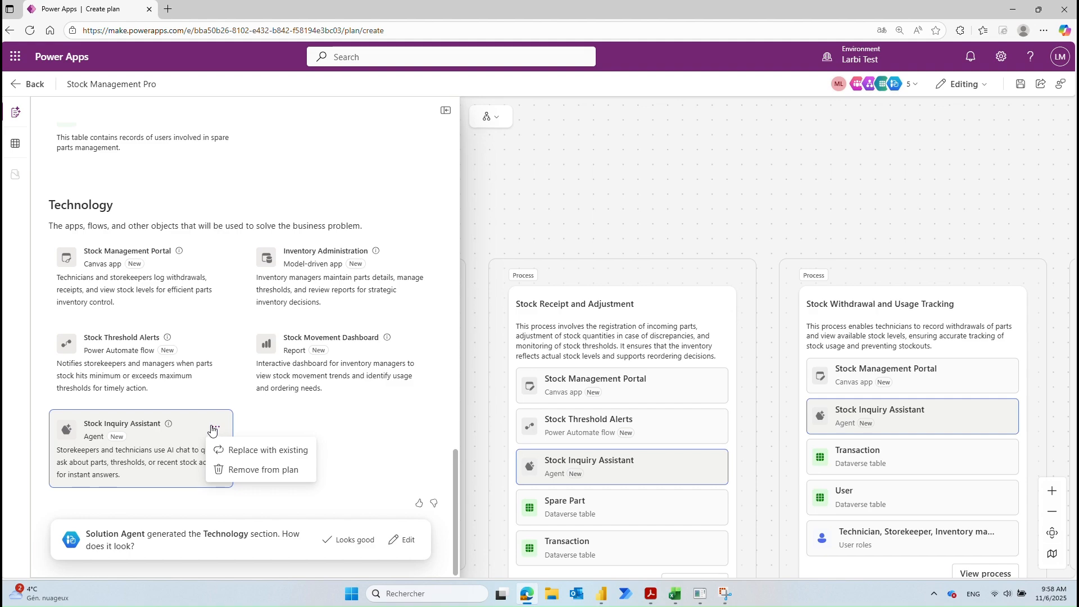
click(240, 469)
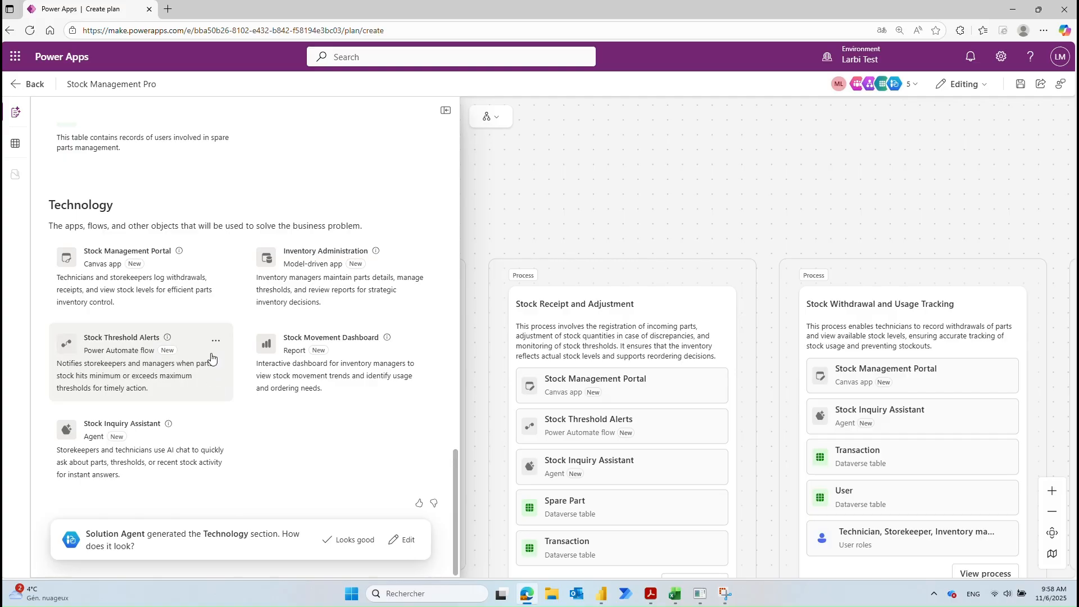
click(217, 340)
click(247, 385)
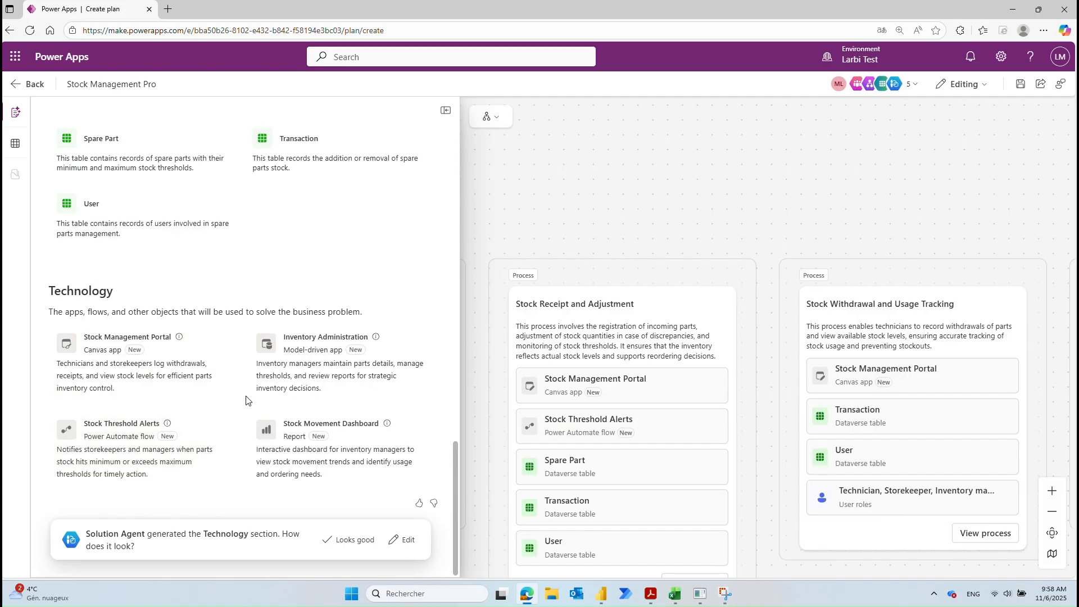
Step: Remove the Stock Threshold Alerts flow and approve the remaining Technology section
click(218, 423)
click(240, 474)
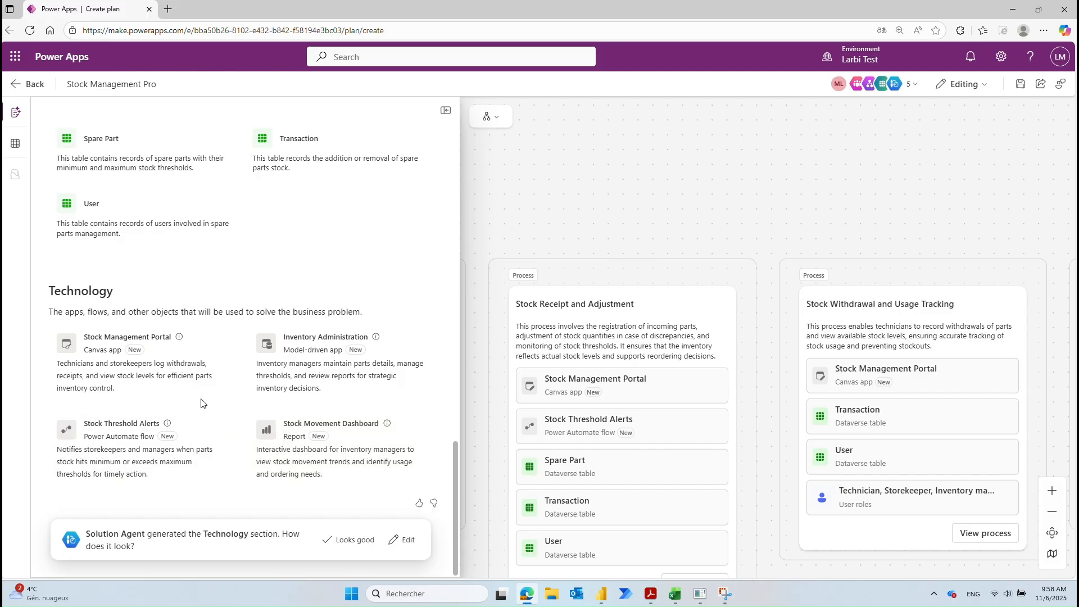
click(208, 374)
click(203, 426)
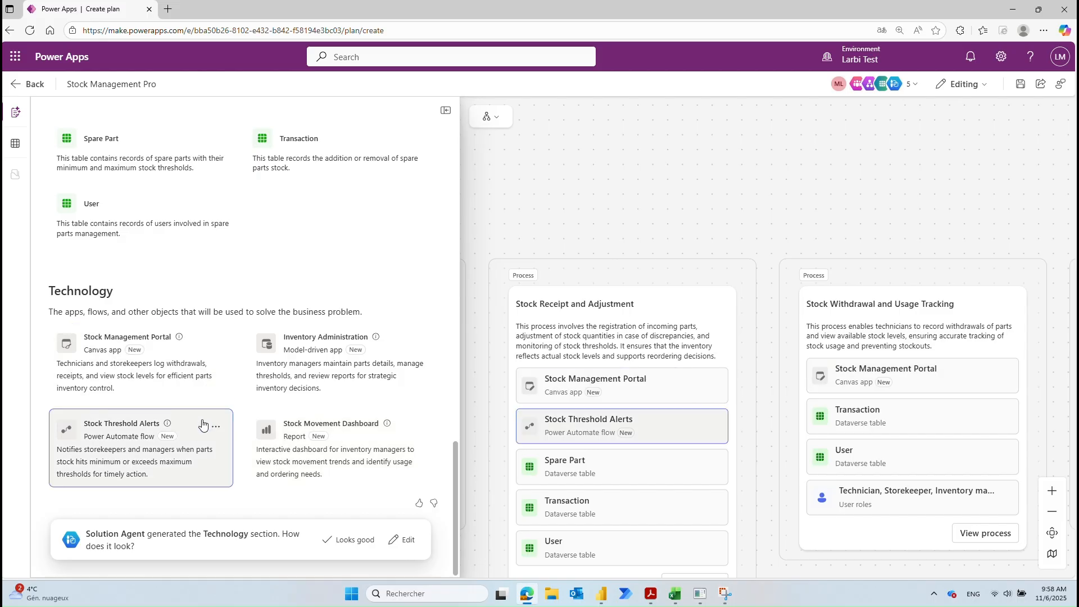
click(216, 427)
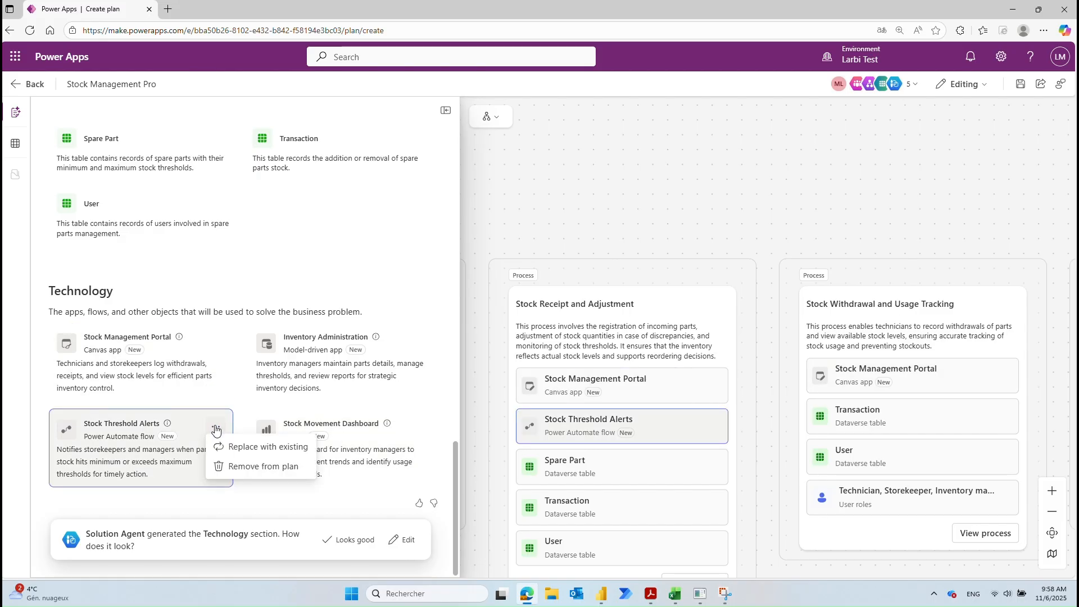
click(248, 470)
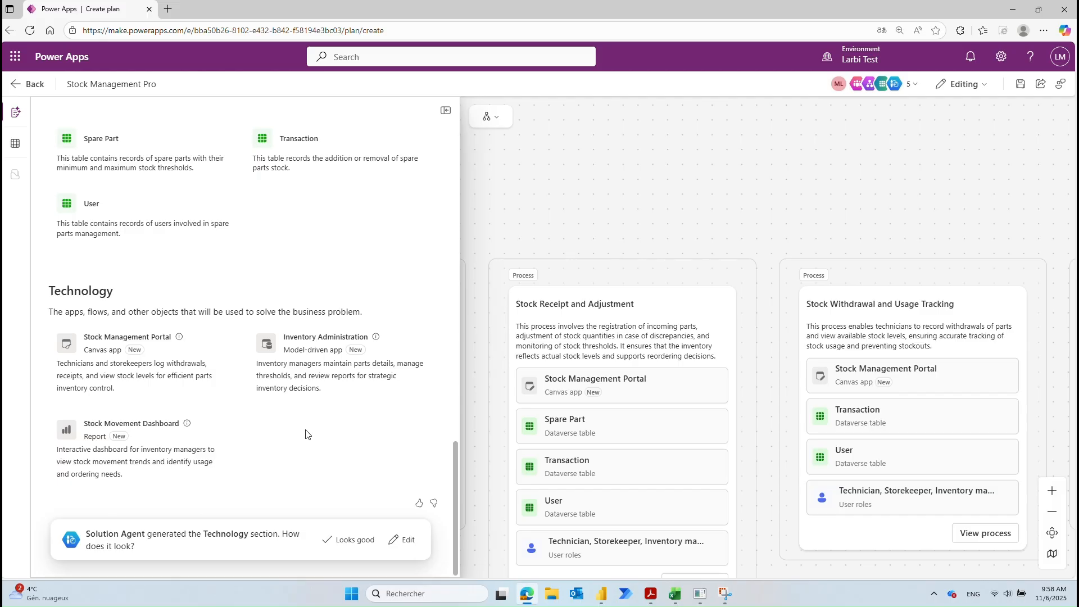
click(351, 541)
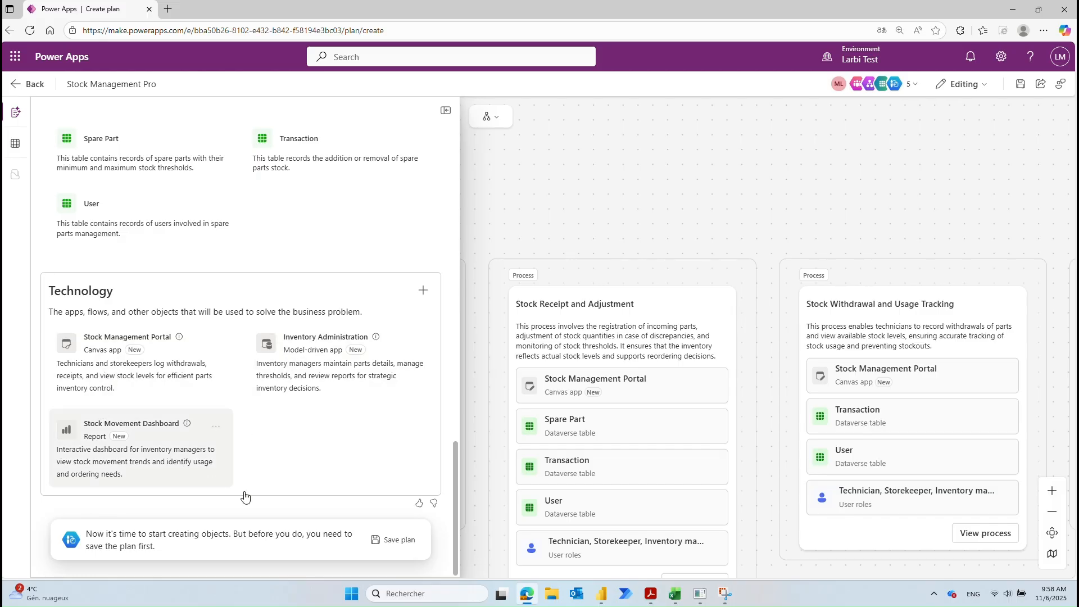
Step: Save the plan items to a new solution called 'Stock Management Pro'
click(389, 540)
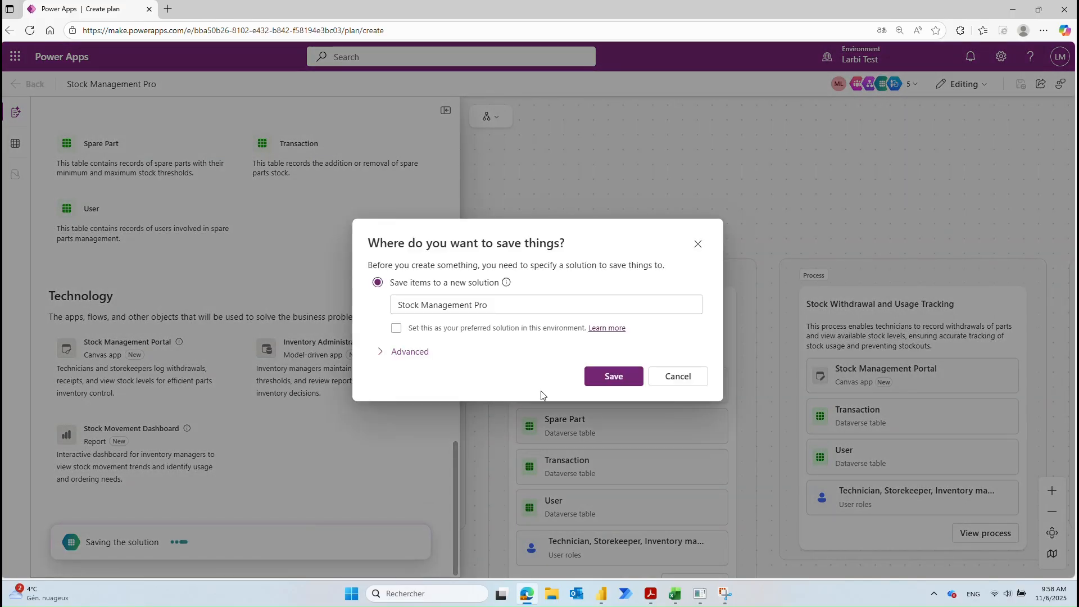
click(600, 382)
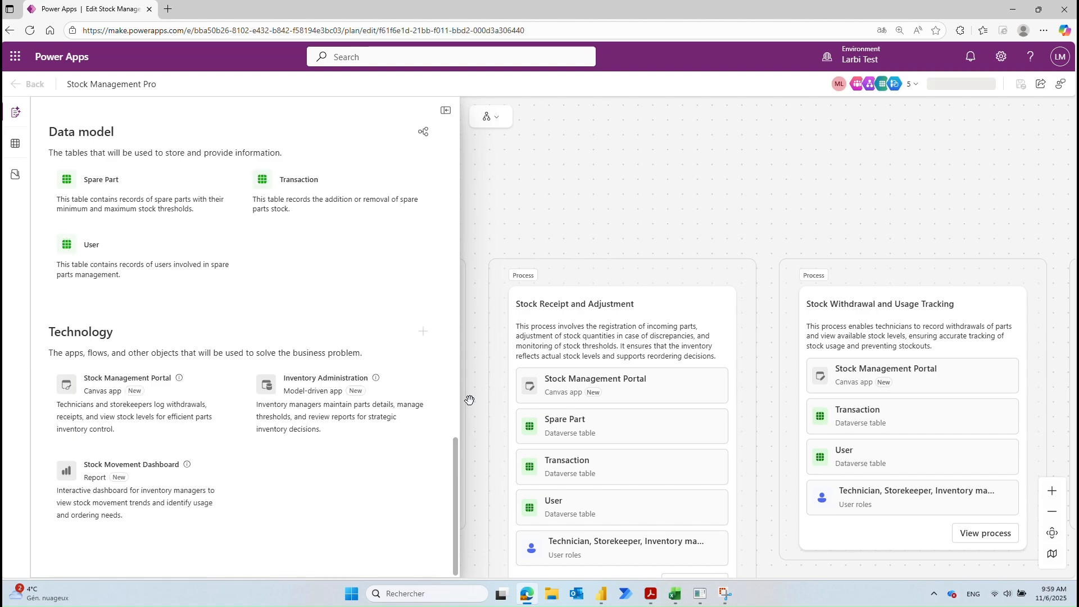
Step: Switch the plan canvas to the Overview diagram, fit it to view, and save
click(491, 117)
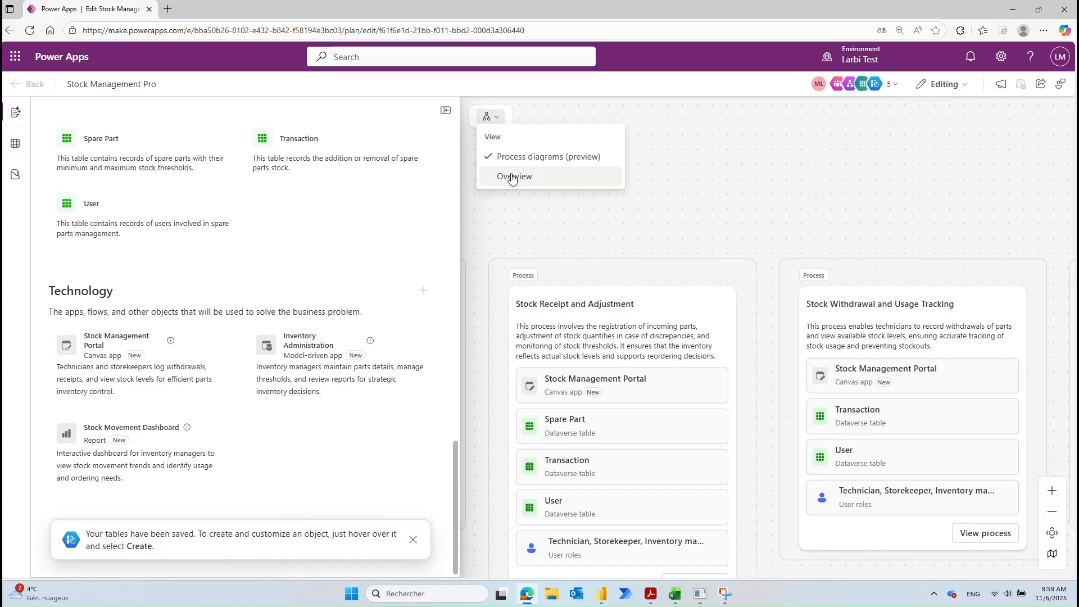
click(510, 175)
scroll(718, 260, up, 2)
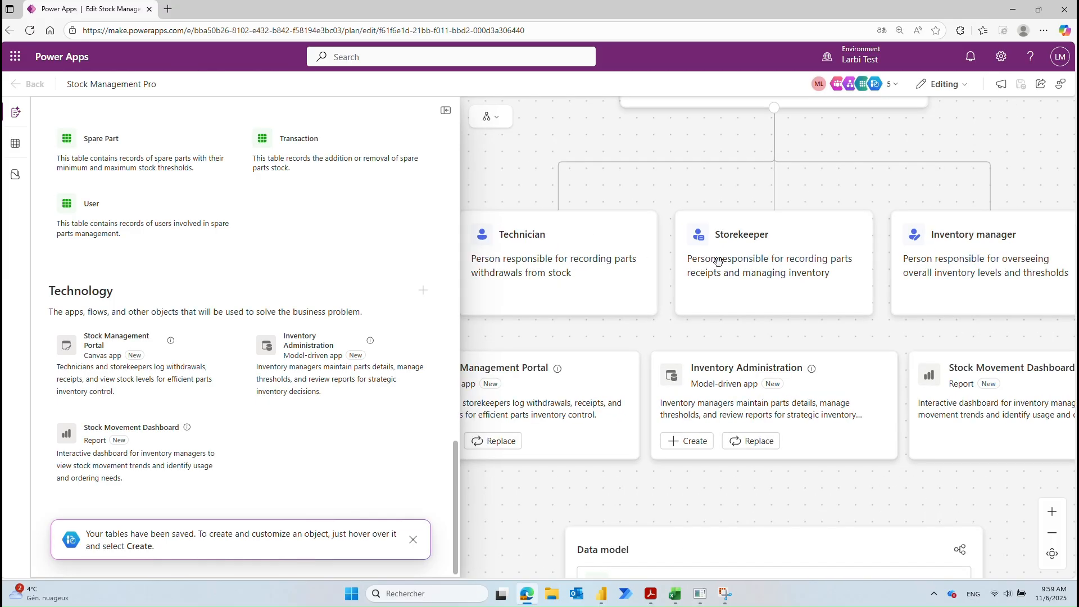
scroll(719, 260, down, 3)
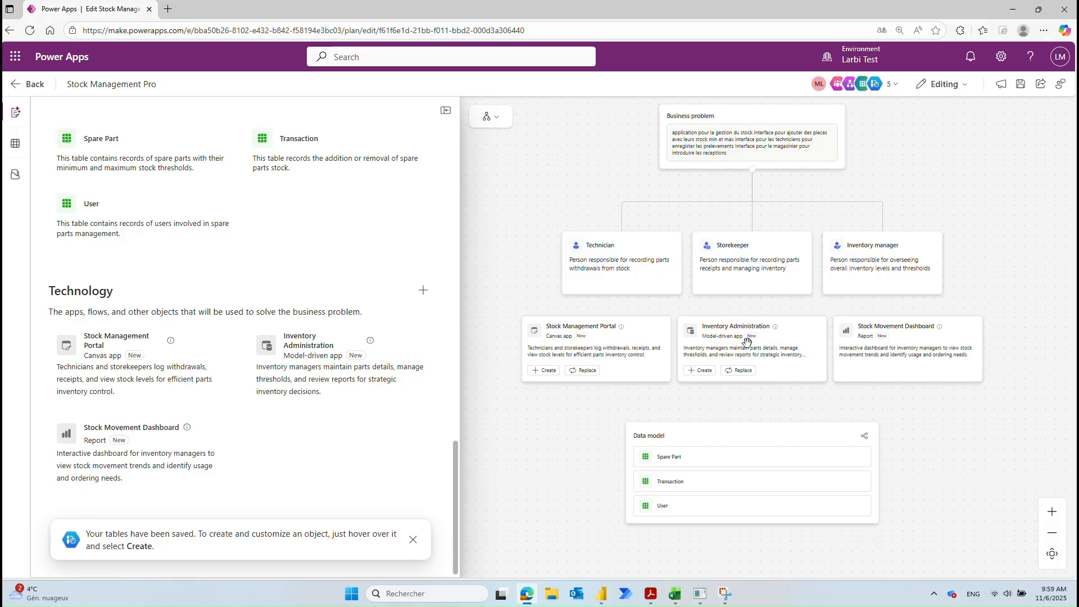
click(1020, 84)
Step: Create the Stock Management Portal canvas app and close the browser's Translate popup
click(539, 375)
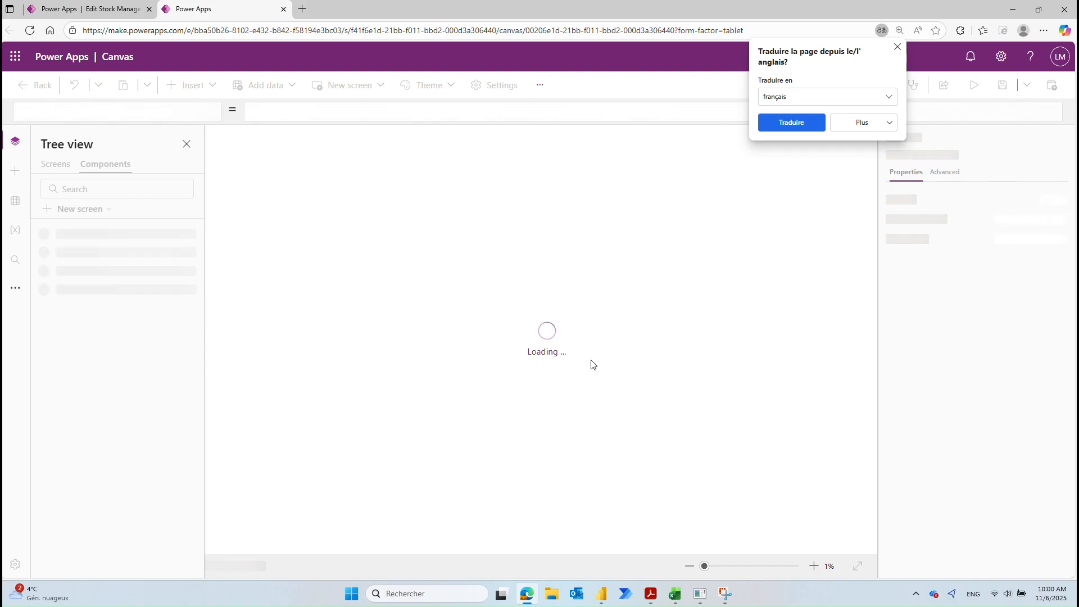
click(898, 47)
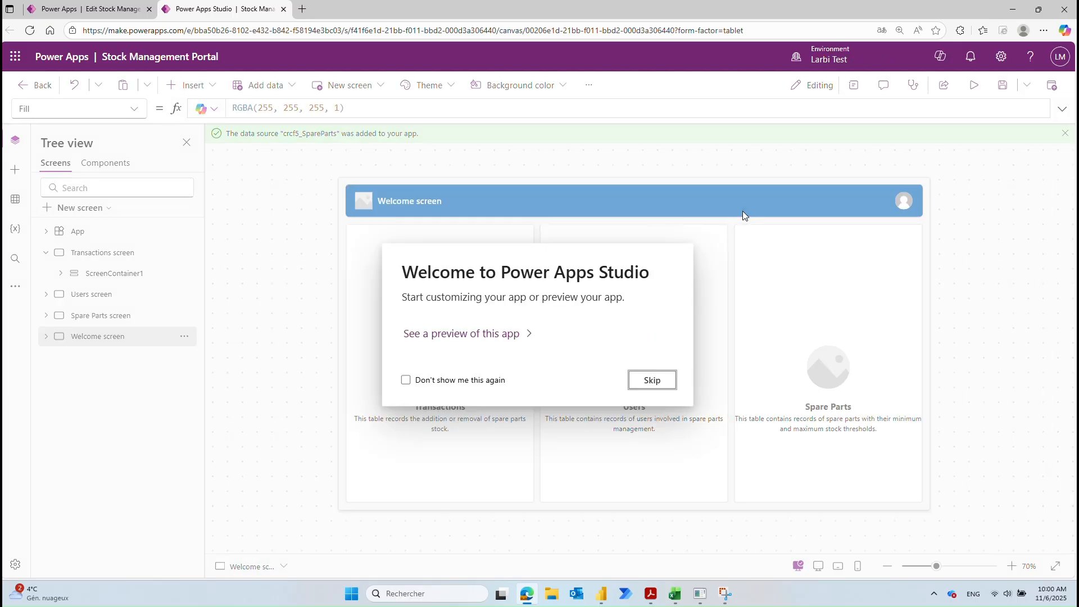
Step: Turn off the welcome dialog permanently and save the Stock Management Portal app
click(413, 378)
click(646, 380)
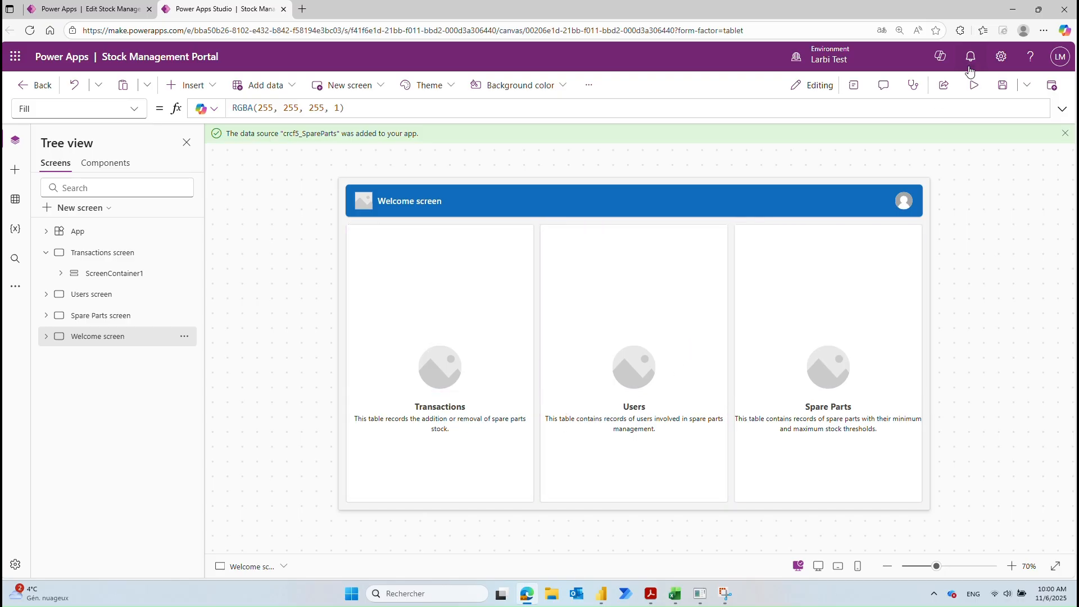
click(1001, 87)
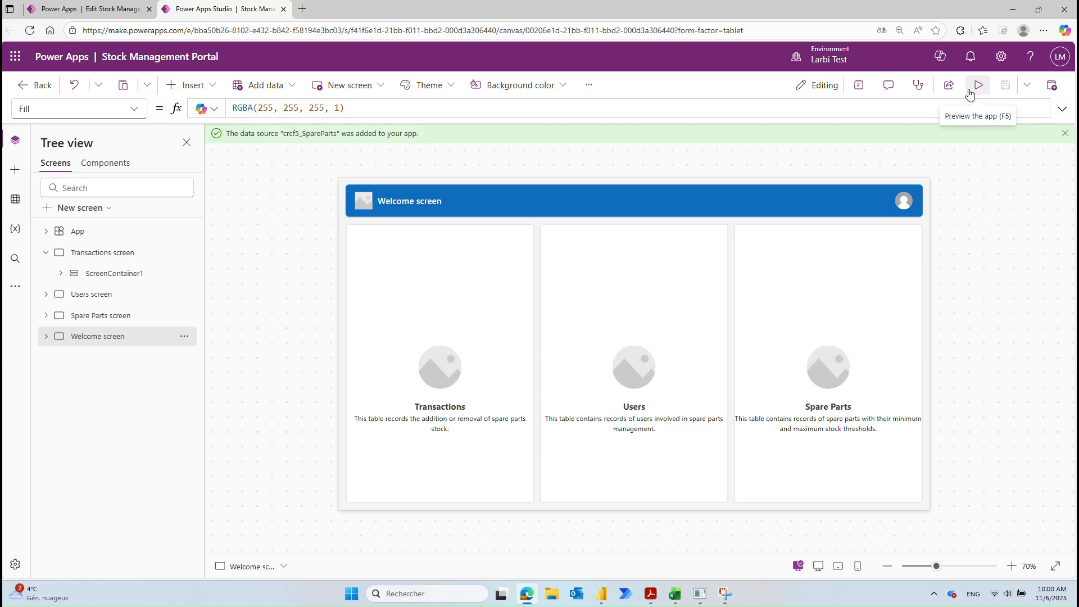
click(979, 85)
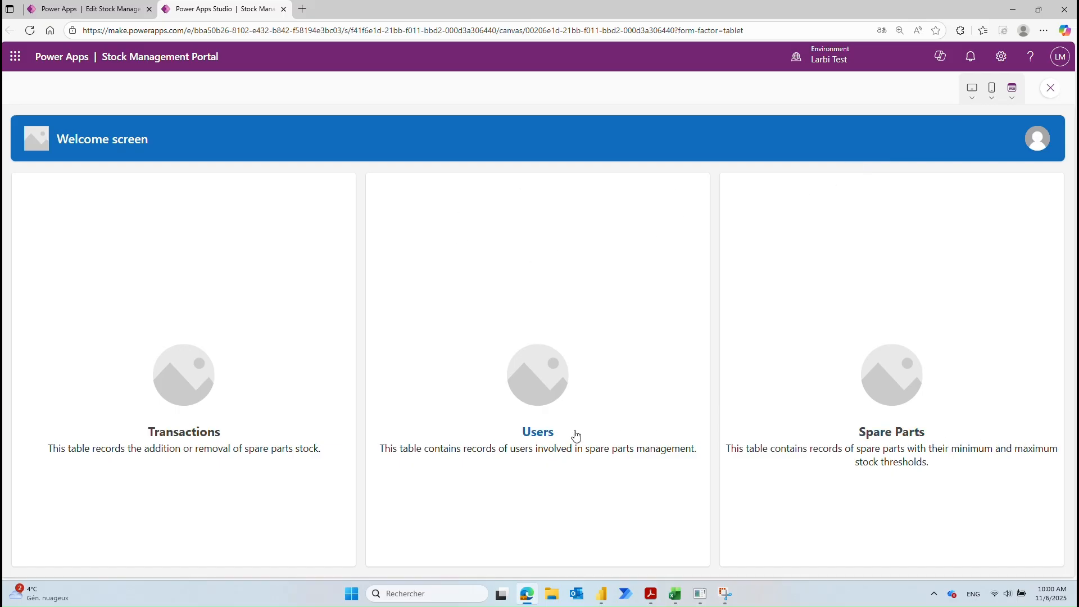
Step: Browse the Spare Parts records in preview and change Oil Seal's minimum stock to 10
click(889, 435)
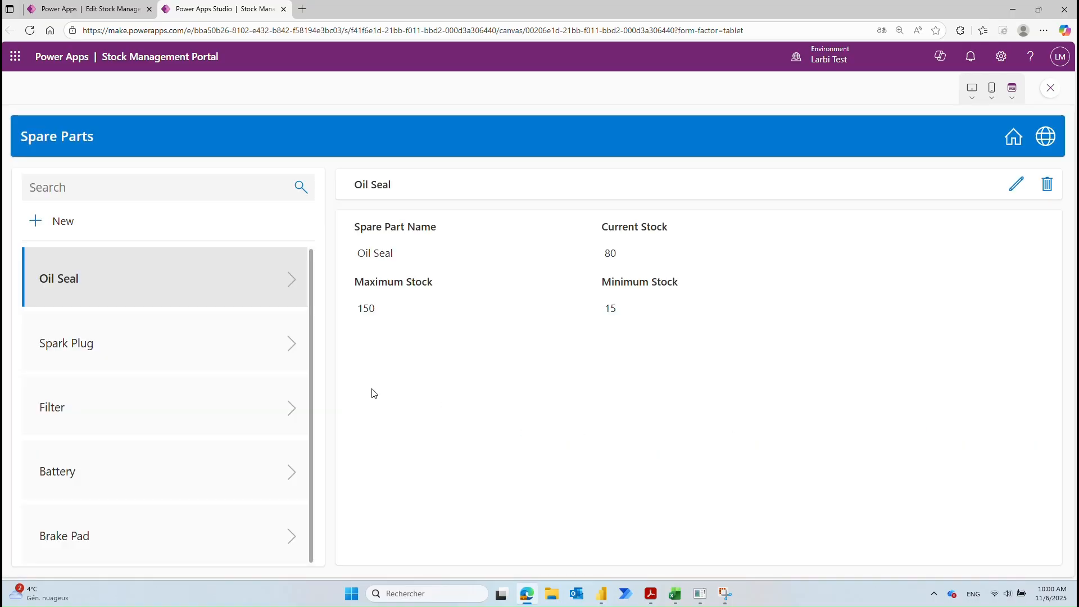
click(207, 346)
click(201, 403)
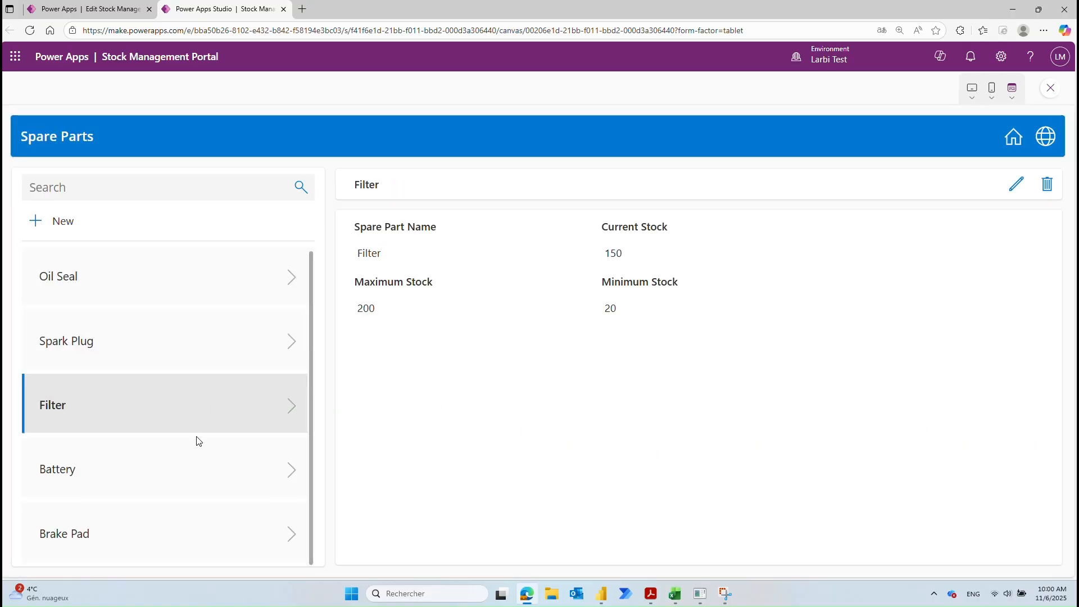
click(194, 475)
click(201, 529)
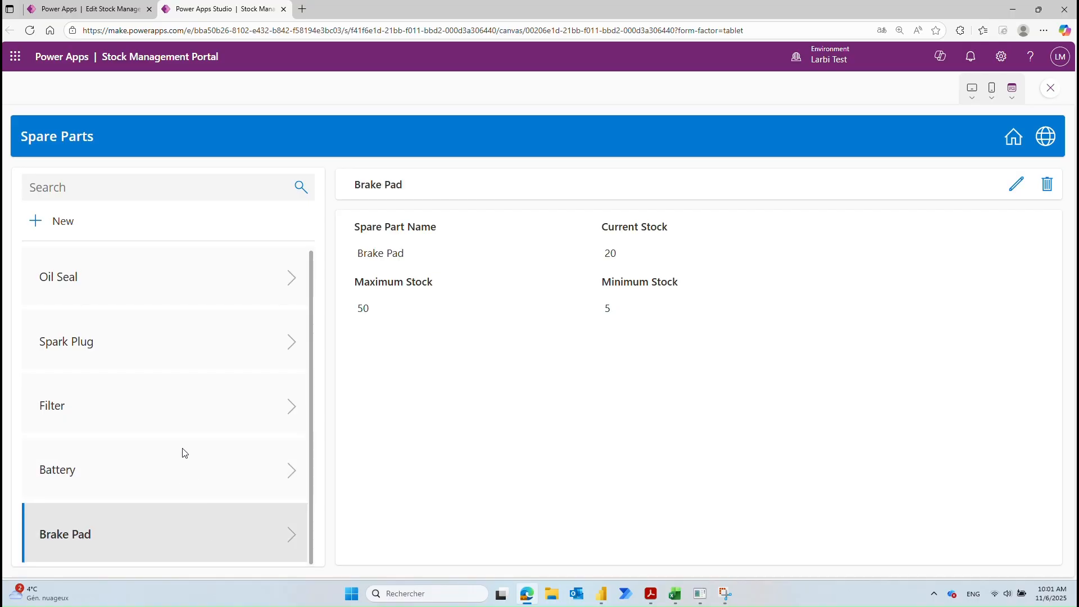
click(179, 281)
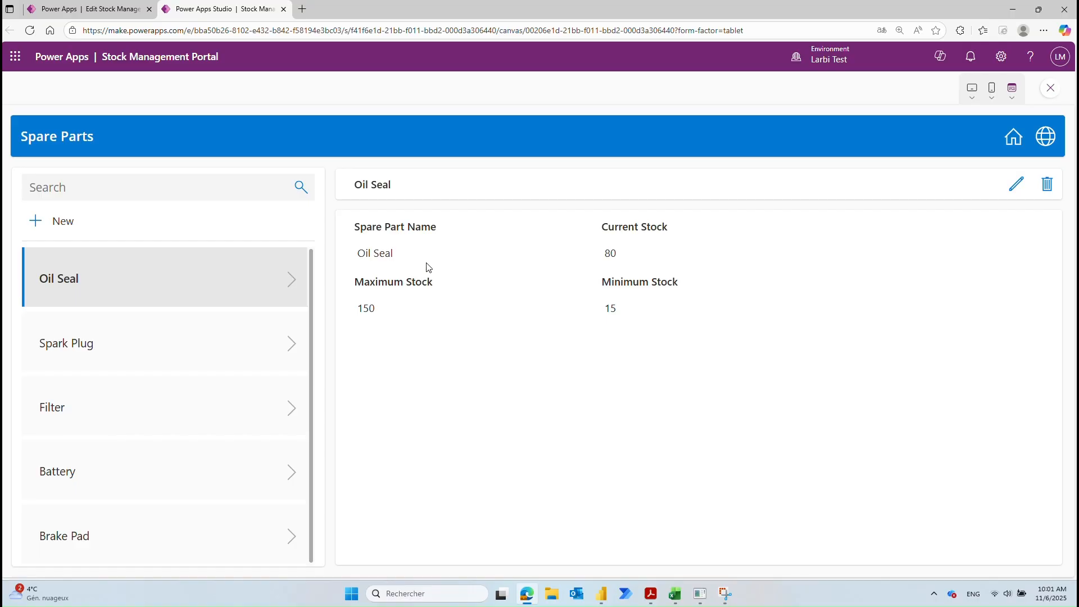
click(1016, 185)
click(652, 316)
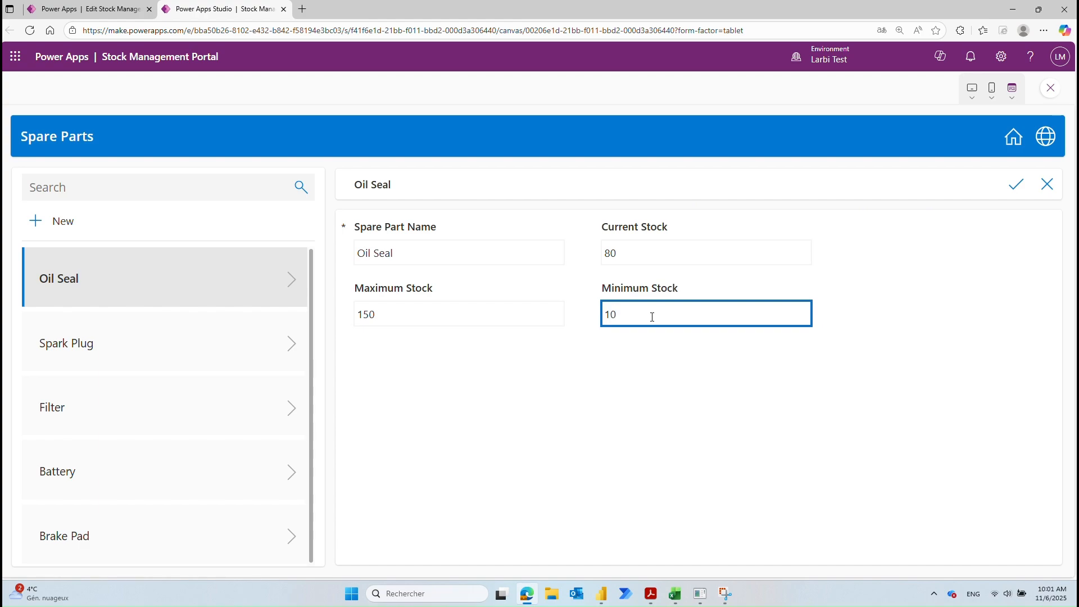
click(1029, 190)
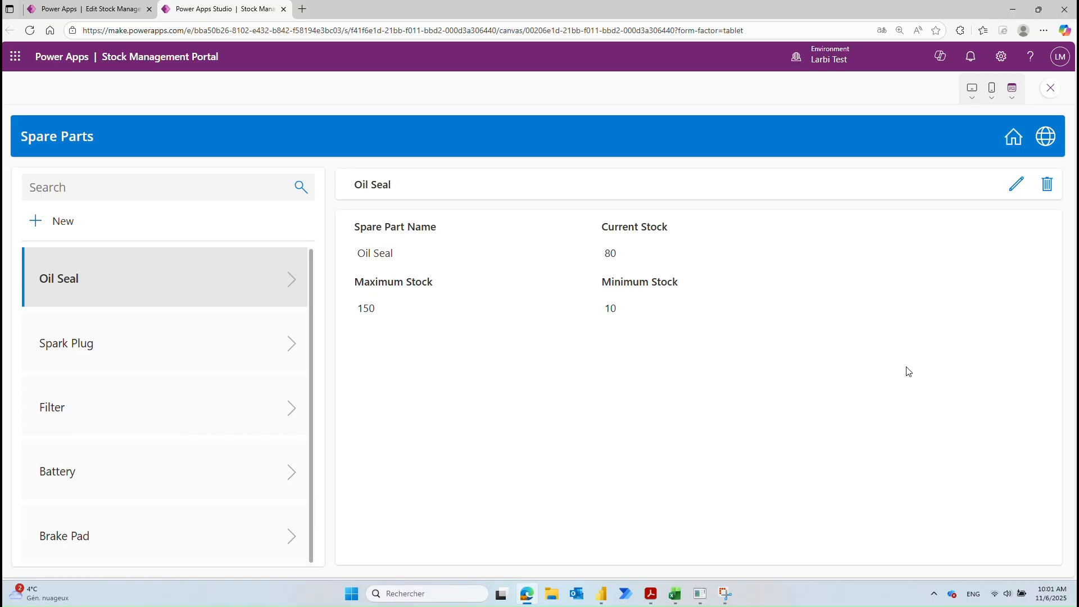
Step: Add a new spare part 'Bearing' with current stock 10, maximum 15, minimum 2
click(45, 223)
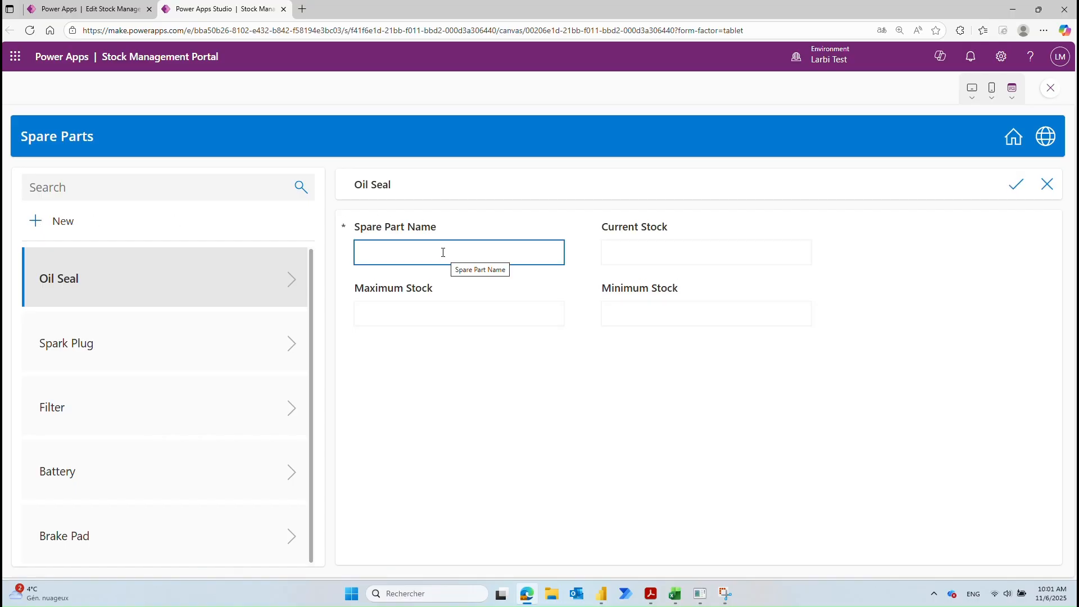
drag(371, 185, 343, 129)
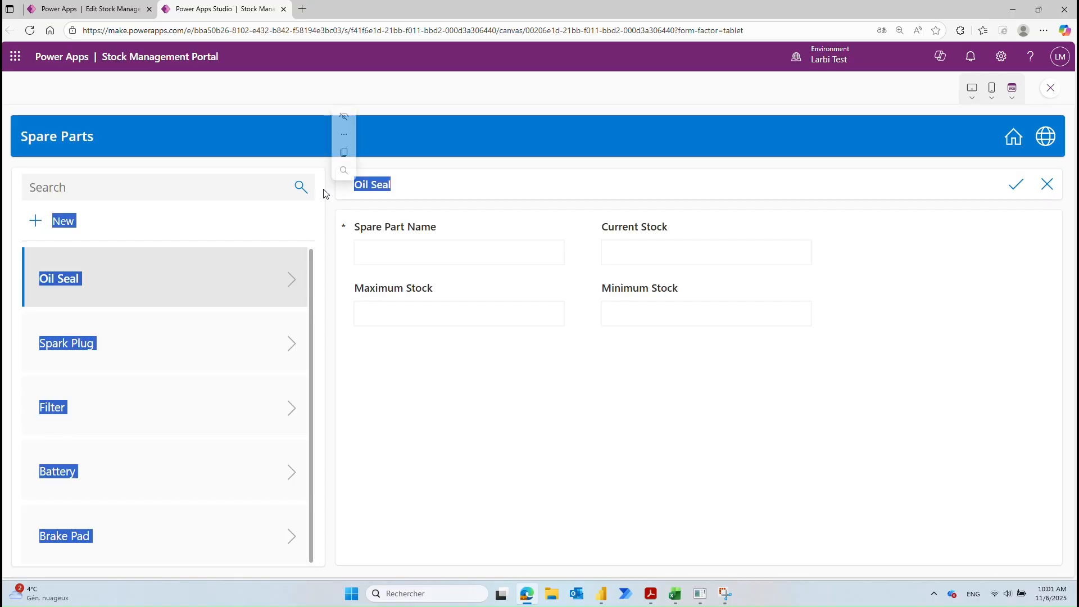
click(448, 252)
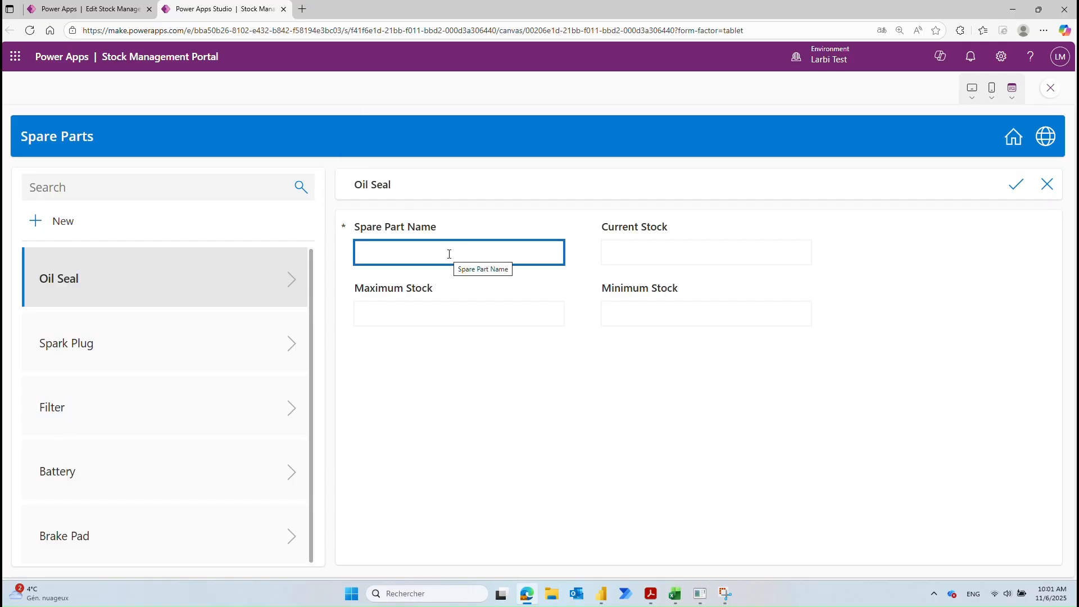
text(Bearing)
click(719, 260)
text(10)
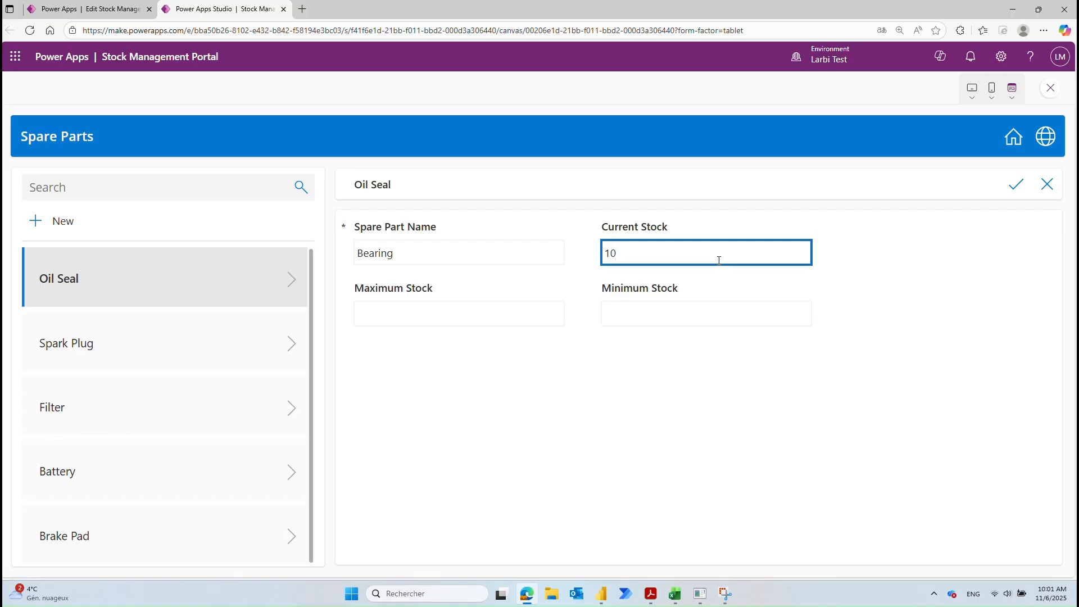
click(672, 308)
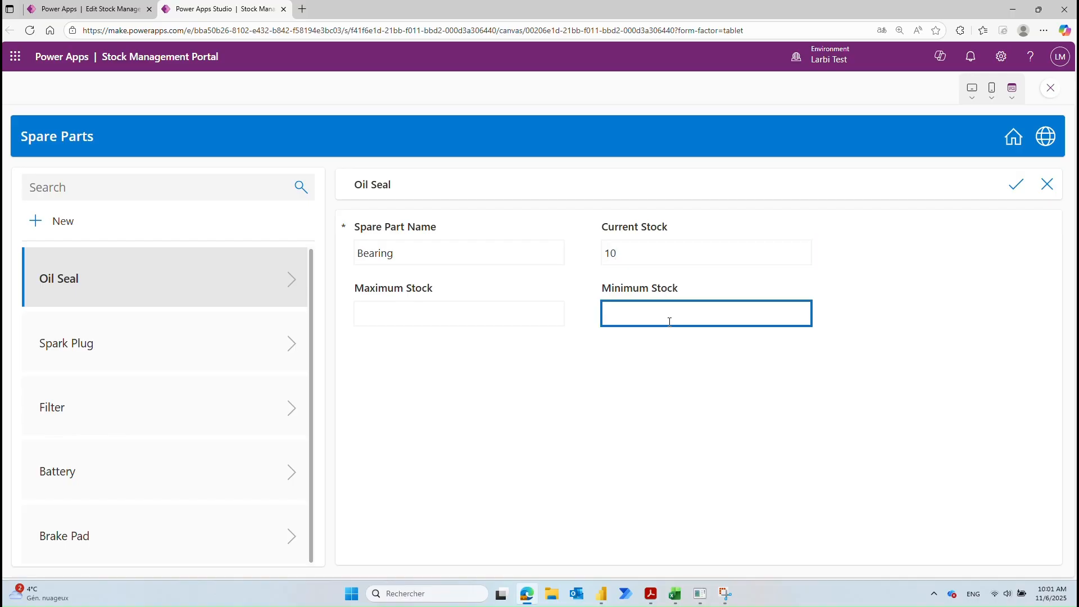
click(530, 308)
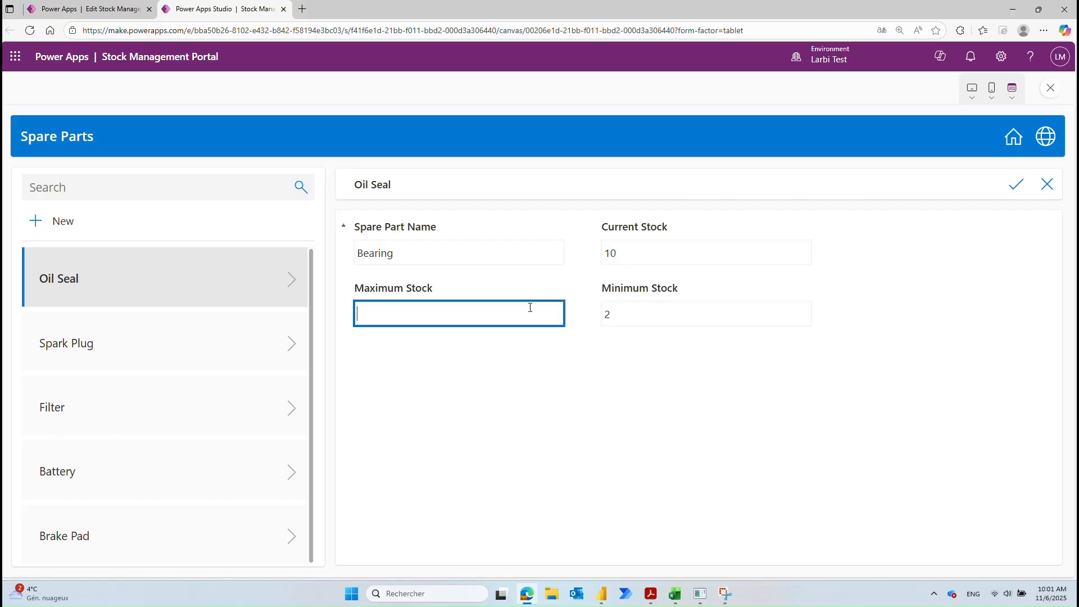
text(15)
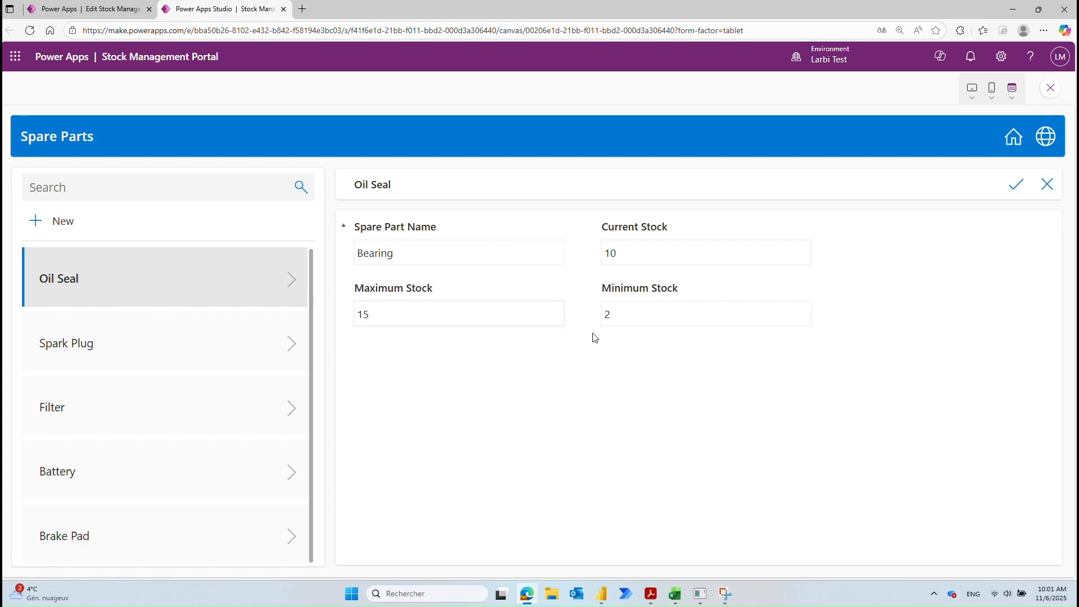
click(1008, 190)
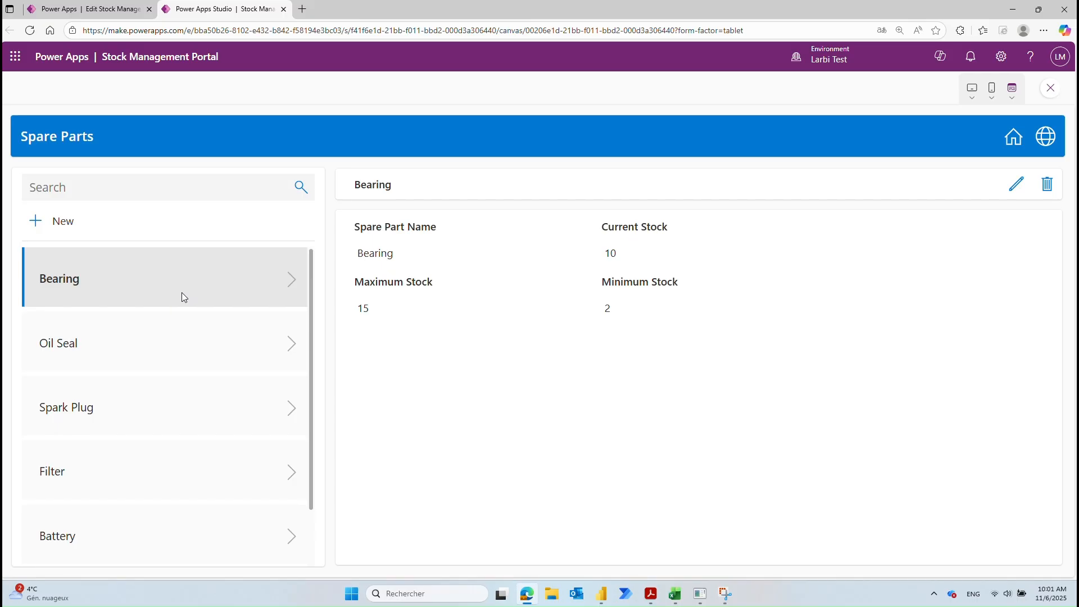
Step: Go to the Users screen and look through each user's details, from second to last and back to first
click(1015, 144)
click(1015, 144)
click(537, 432)
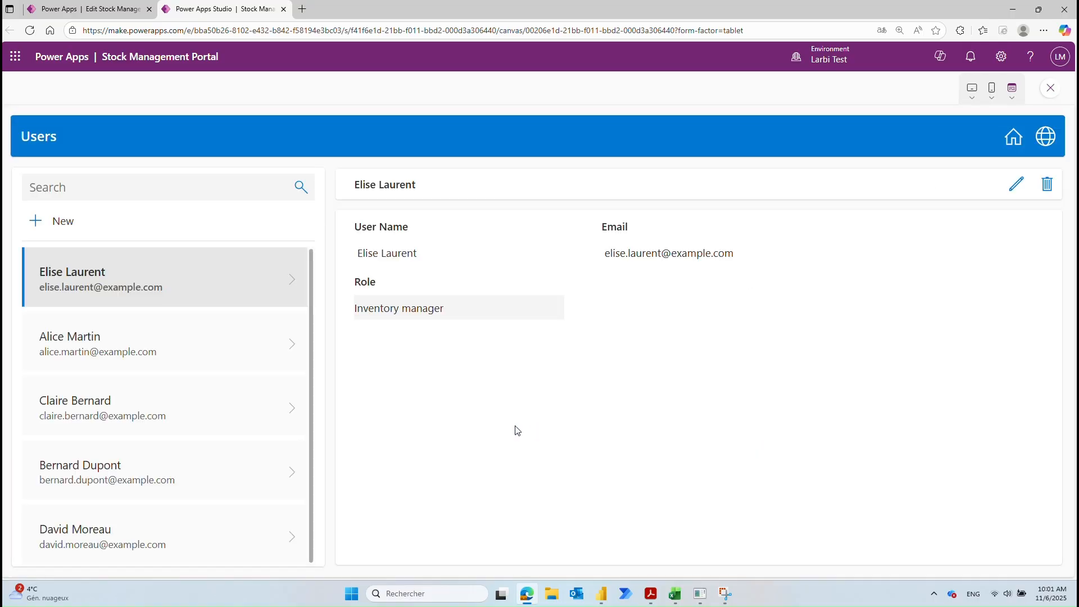
click(185, 346)
click(169, 428)
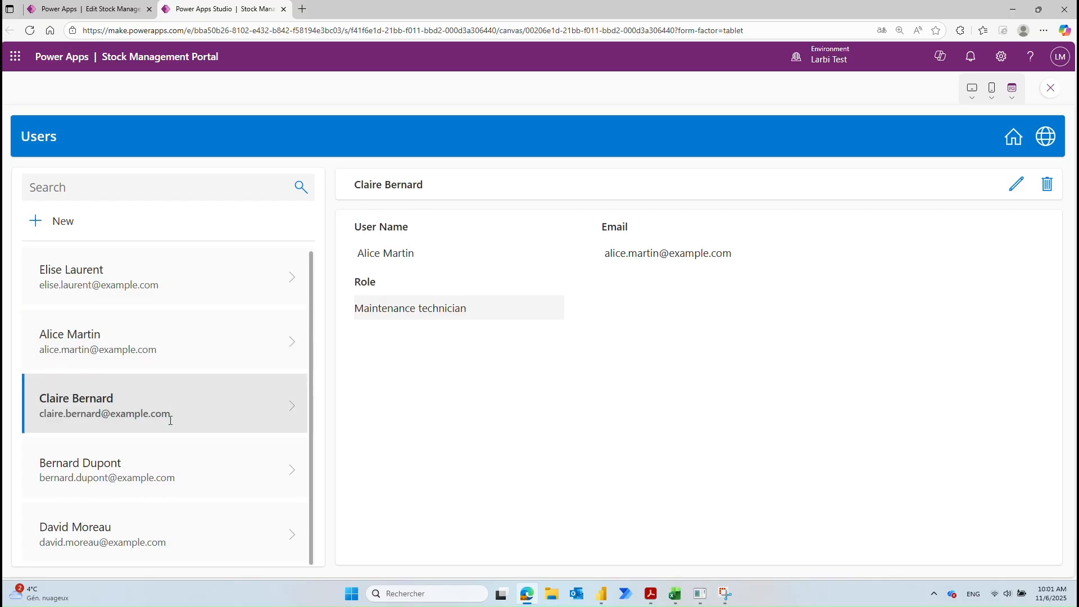
click(170, 464)
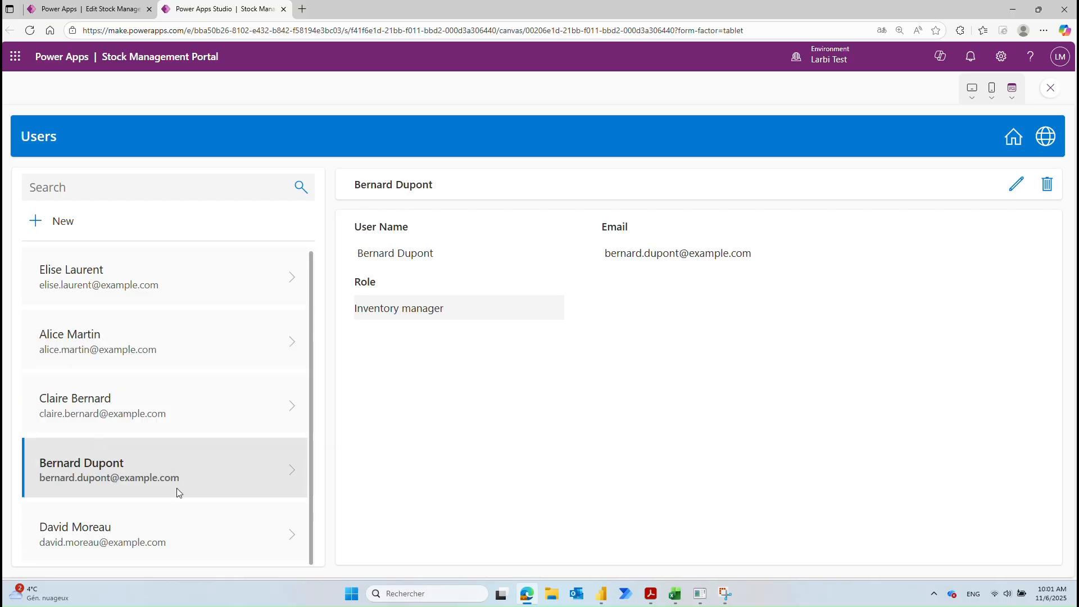
click(170, 519)
click(161, 463)
click(163, 404)
click(166, 355)
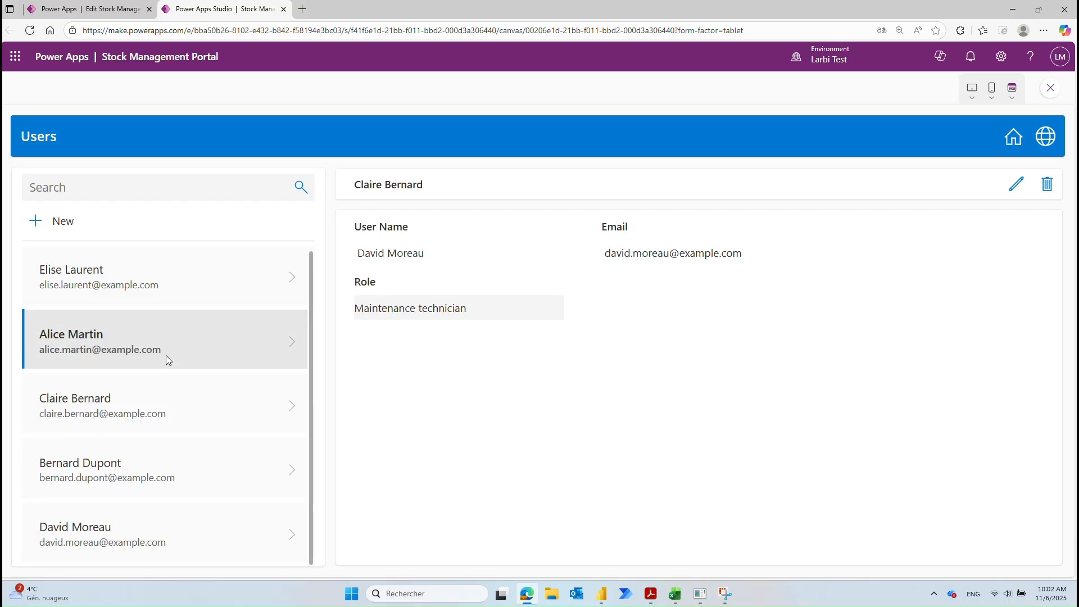
click(197, 280)
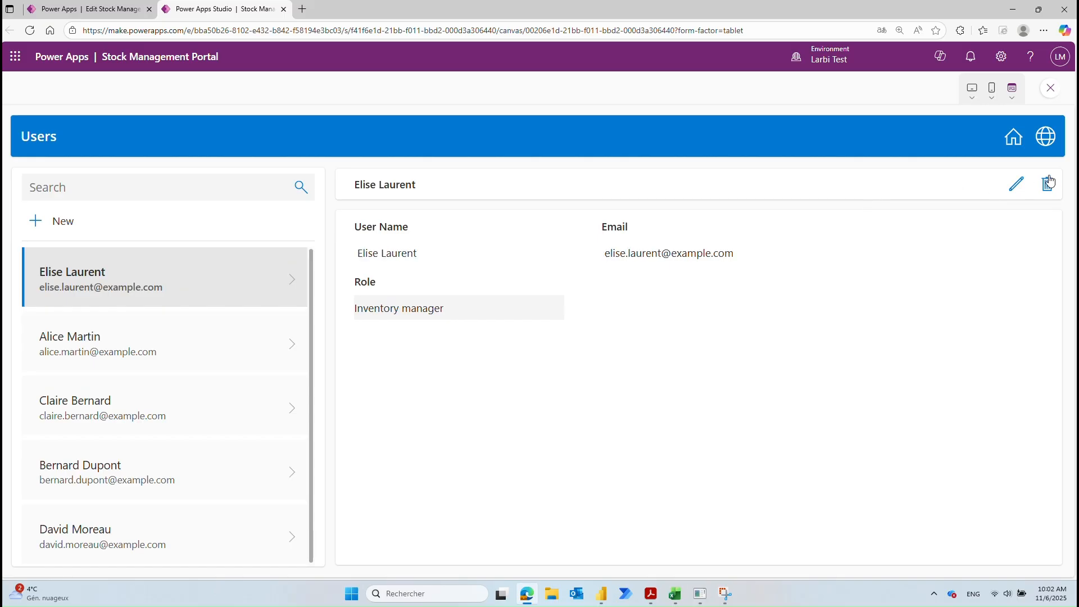
Step: Open the first user for editing, check its Role options, and cancel without saving
click(1016, 184)
click(553, 324)
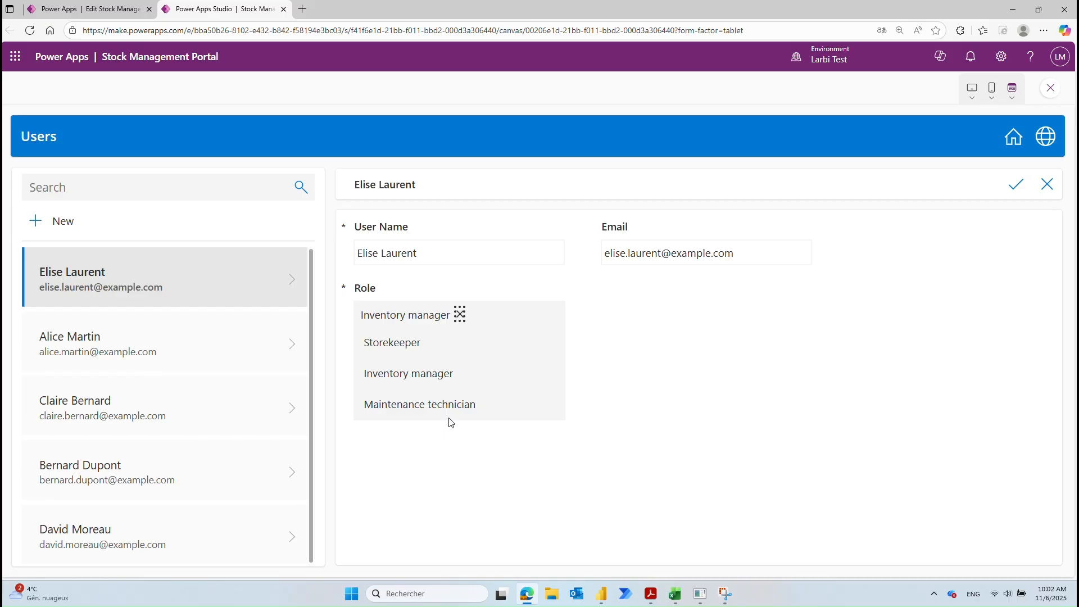
click(1048, 185)
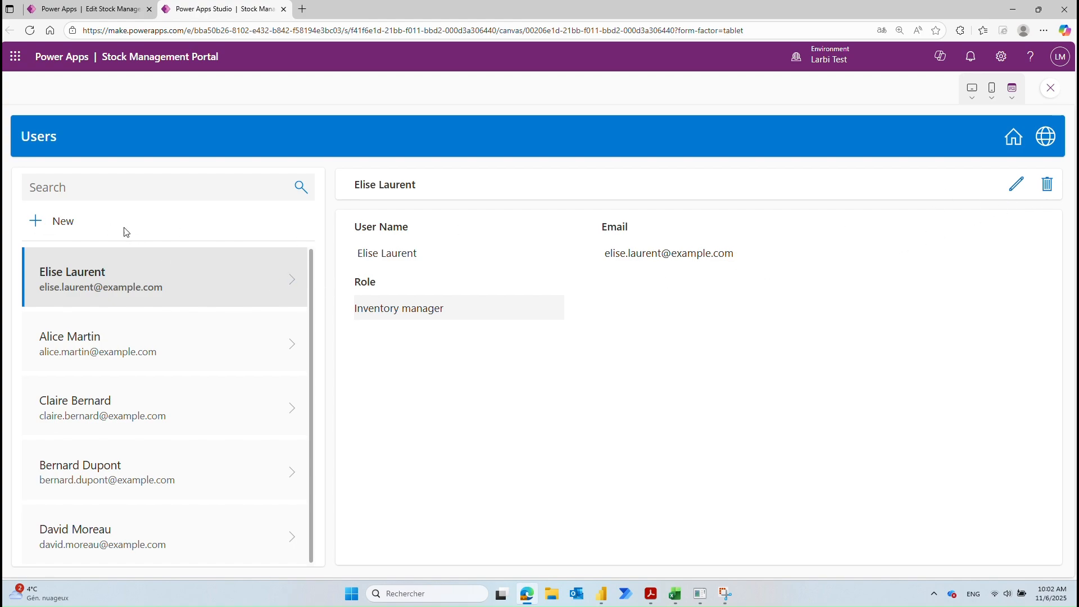
Step: Create a new user with the typed name and the Inventory manager role, save it, and return home
click(32, 230)
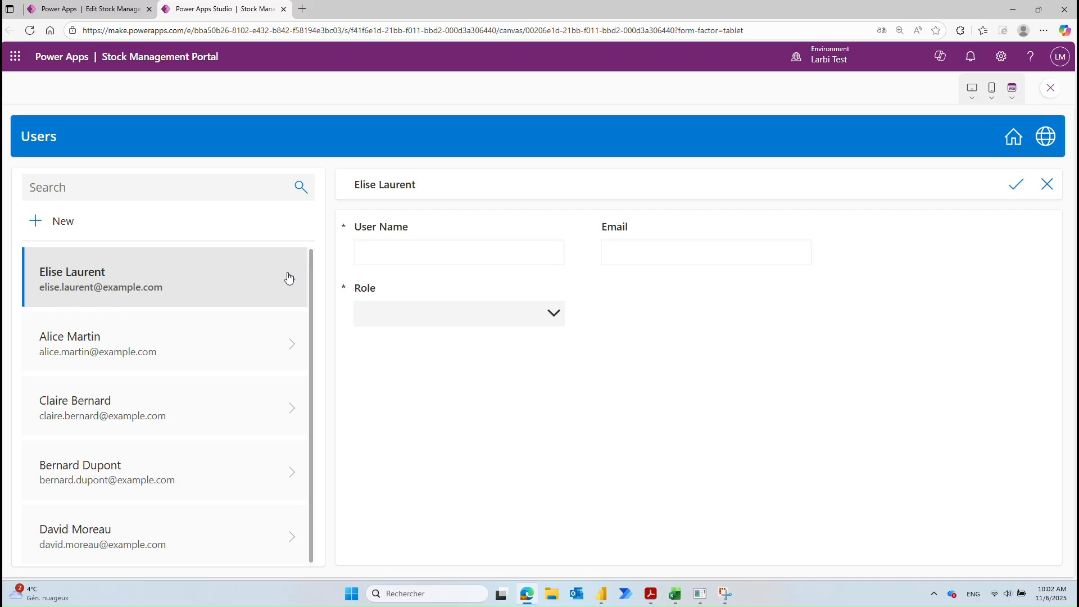
click(398, 255)
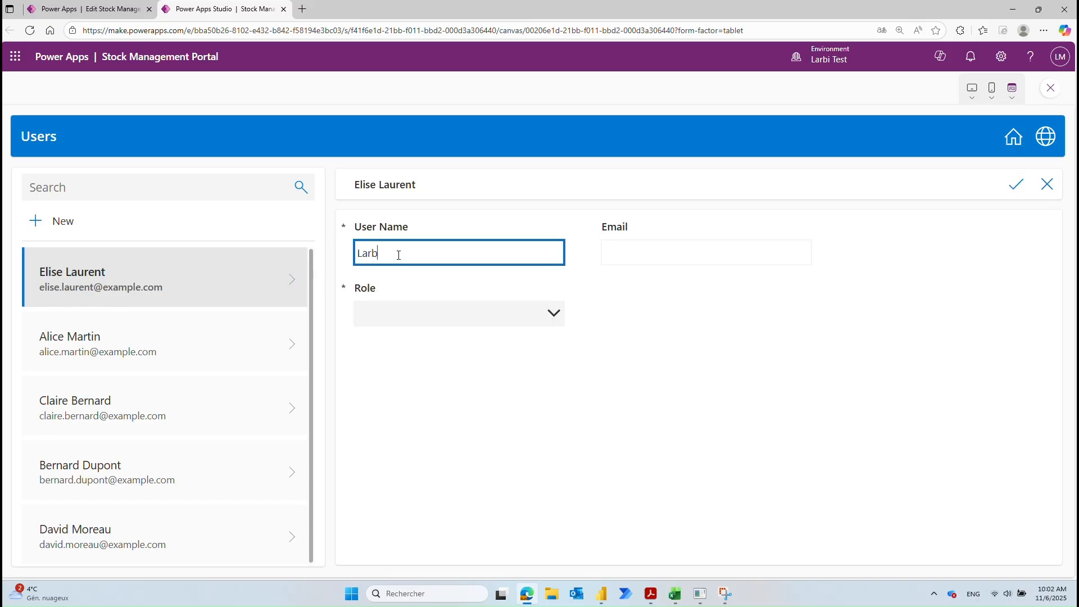
click(622, 259)
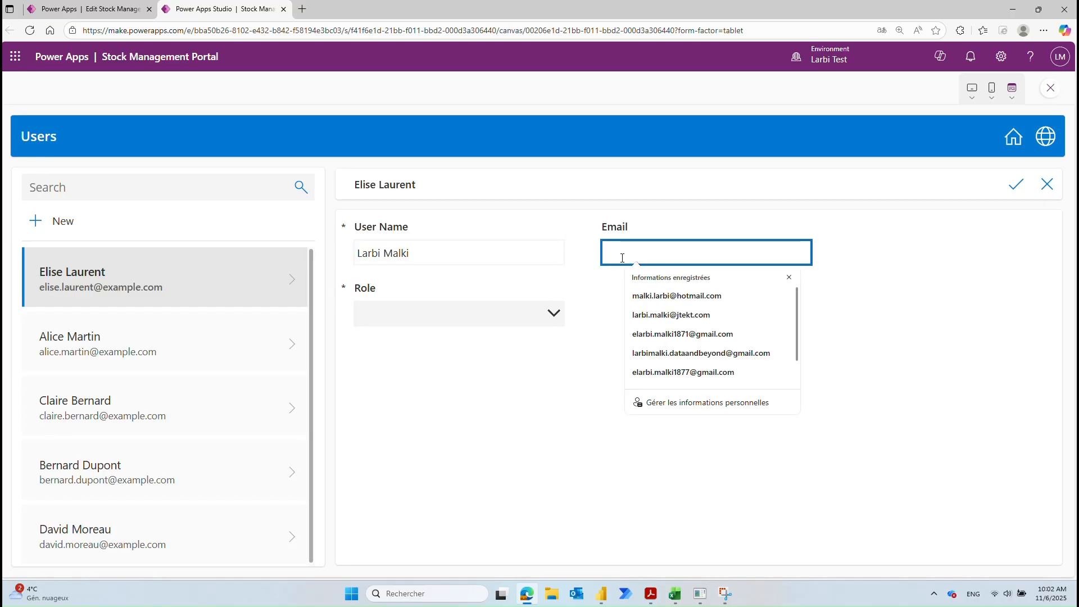
click(791, 280)
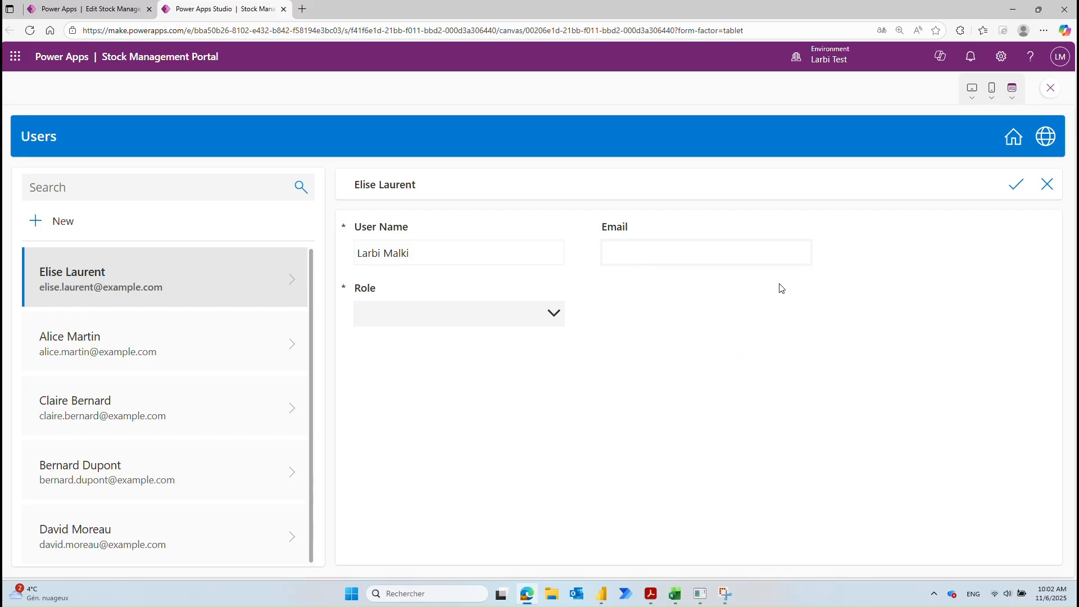
click(487, 312)
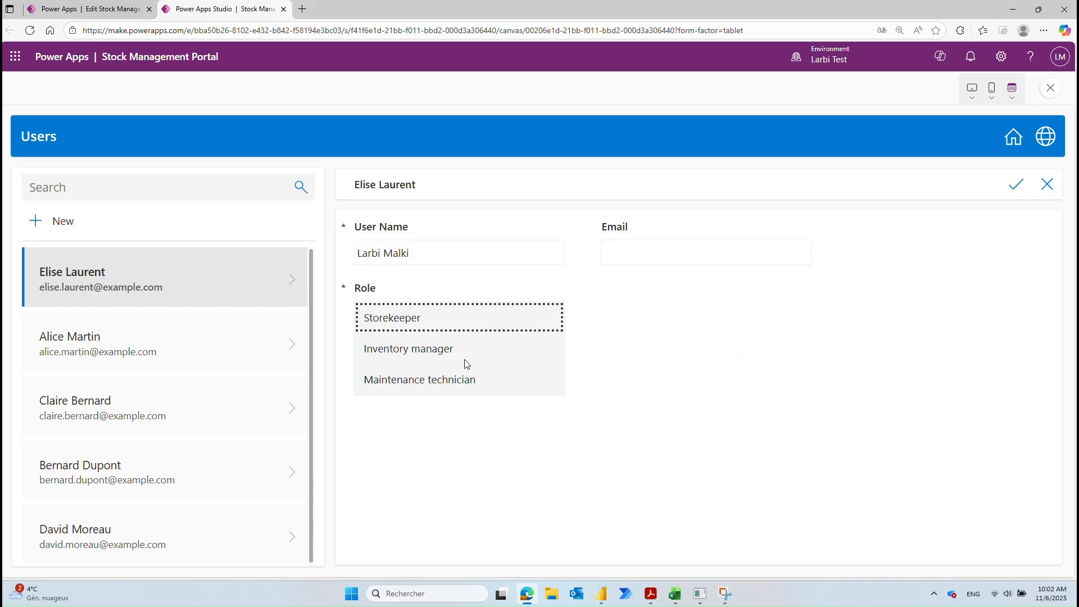
click(429, 349)
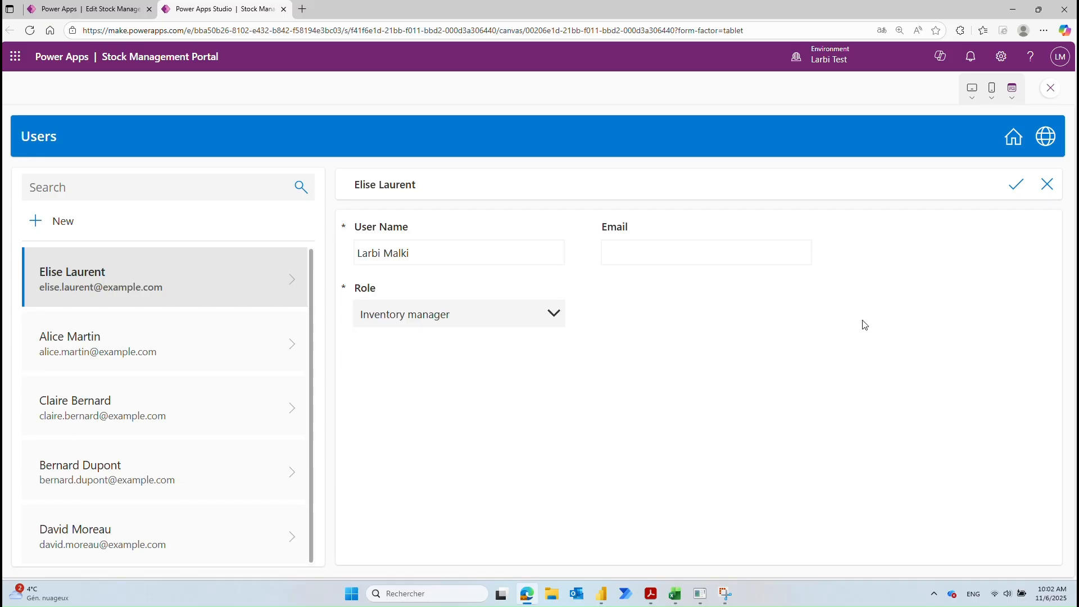
click(1015, 190)
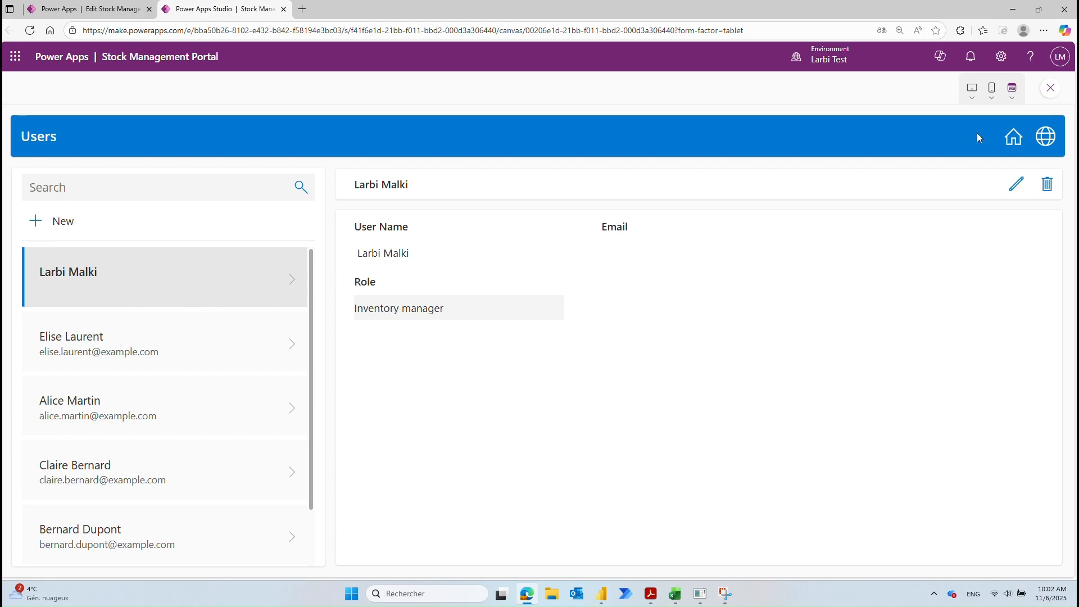
click(1012, 137)
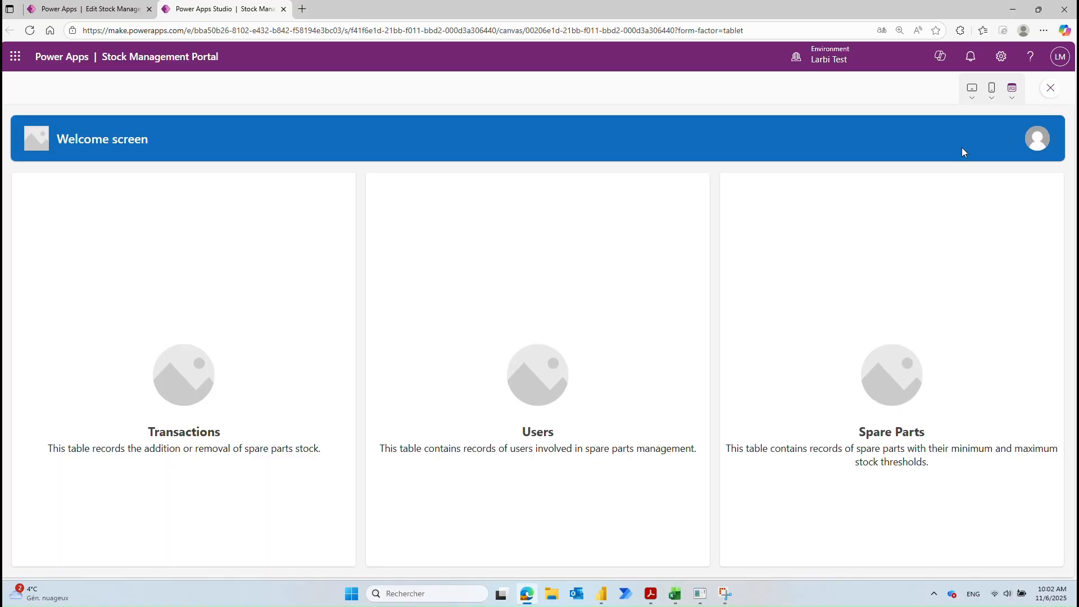
Step: Start a new transaction with quantity 5, spare part Bearing and the first listed user
click(201, 438)
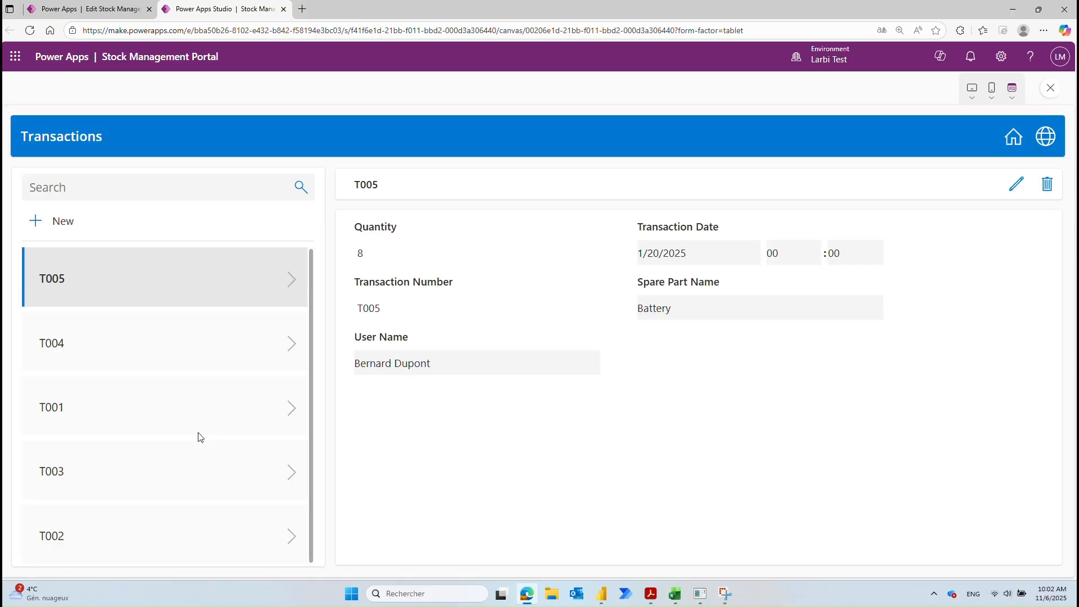
click(59, 228)
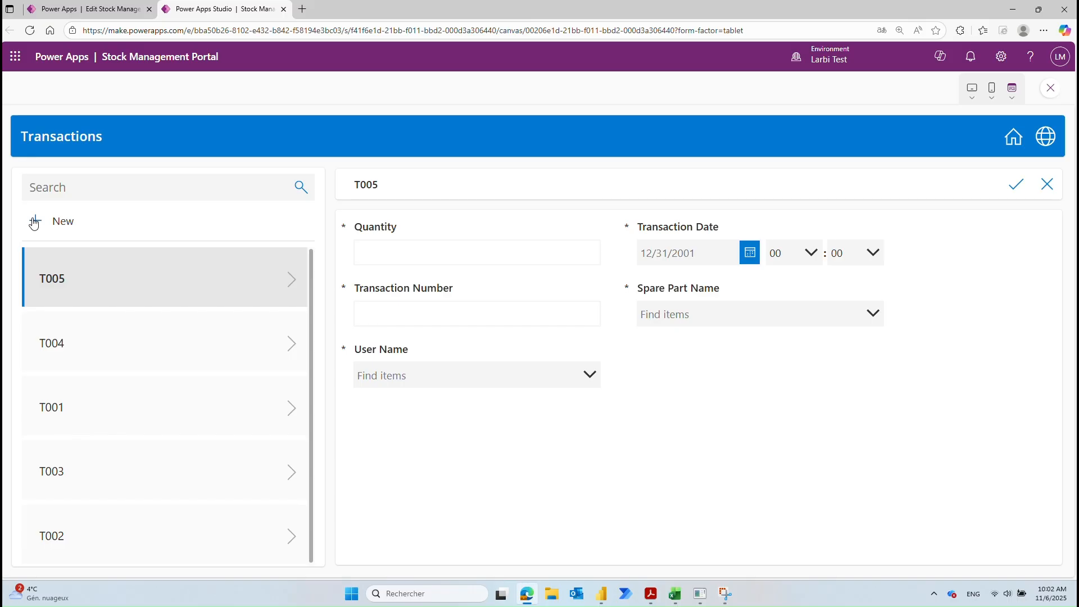
click(393, 249)
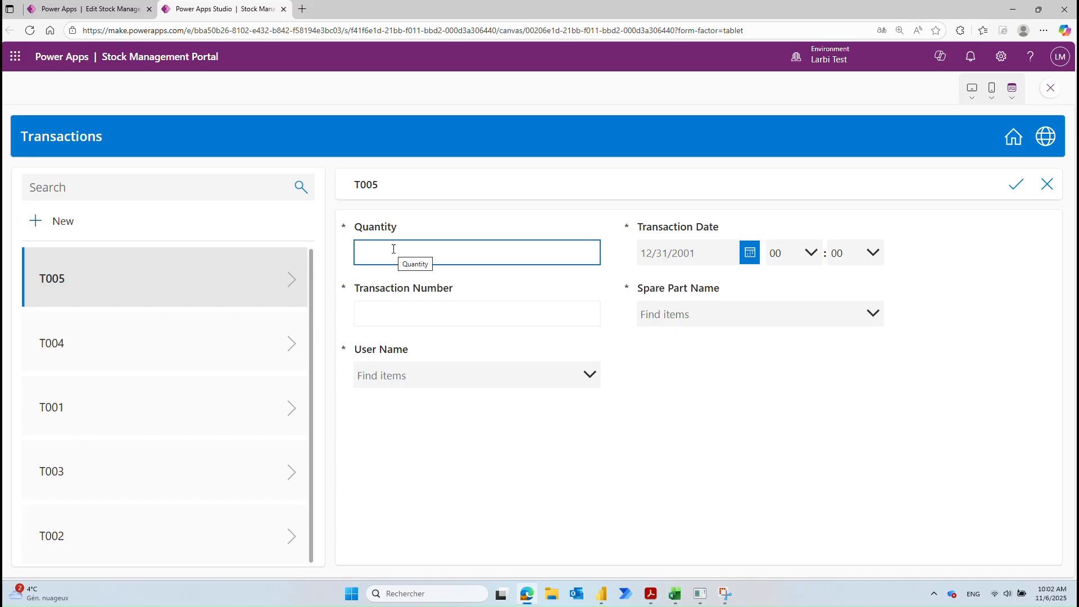
click(393, 249)
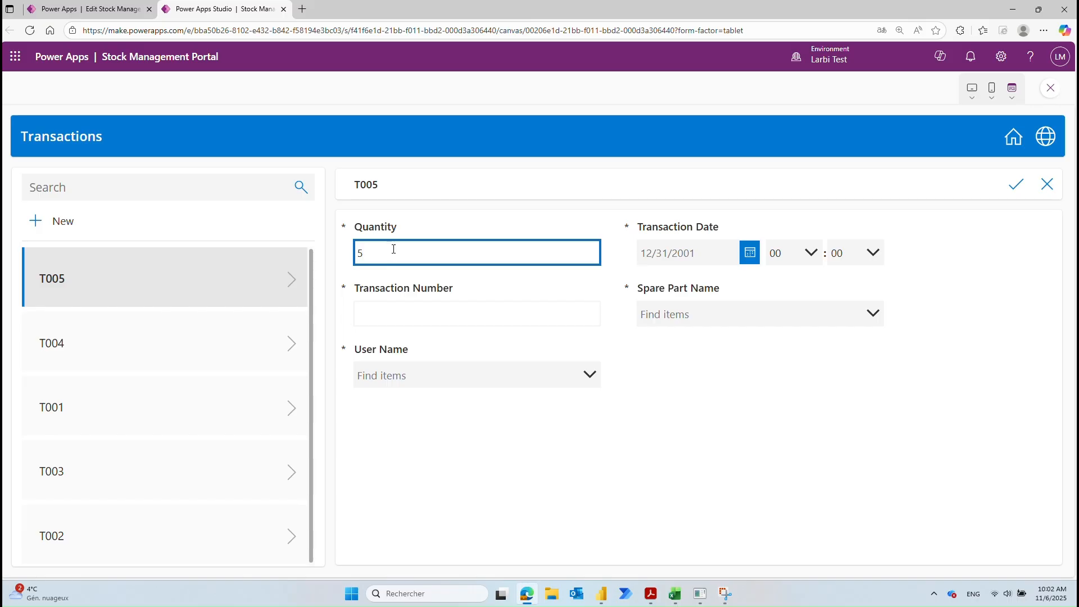
click(716, 308)
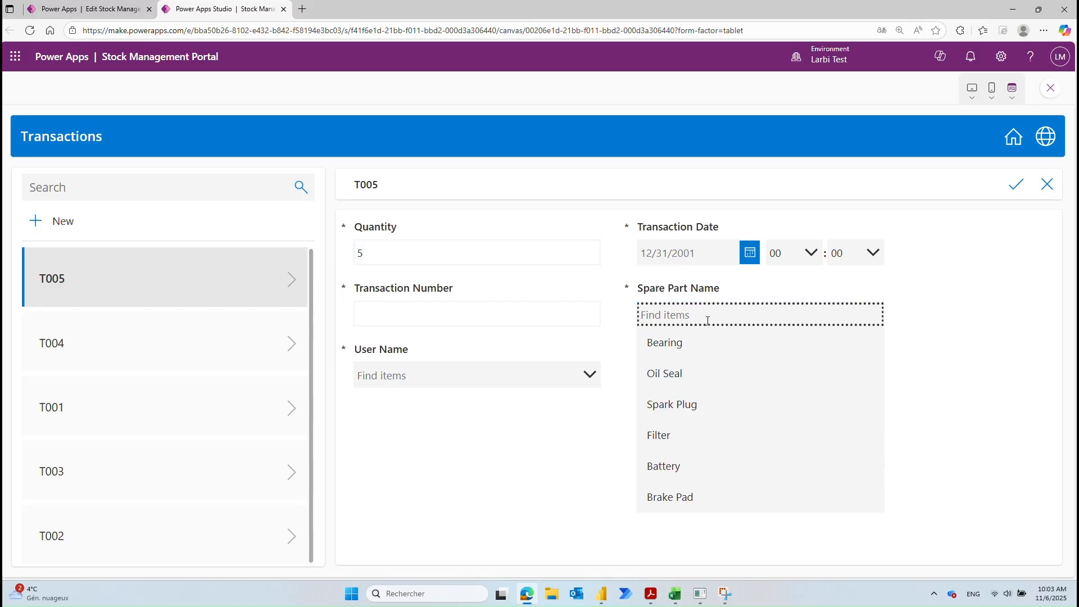
click(697, 345)
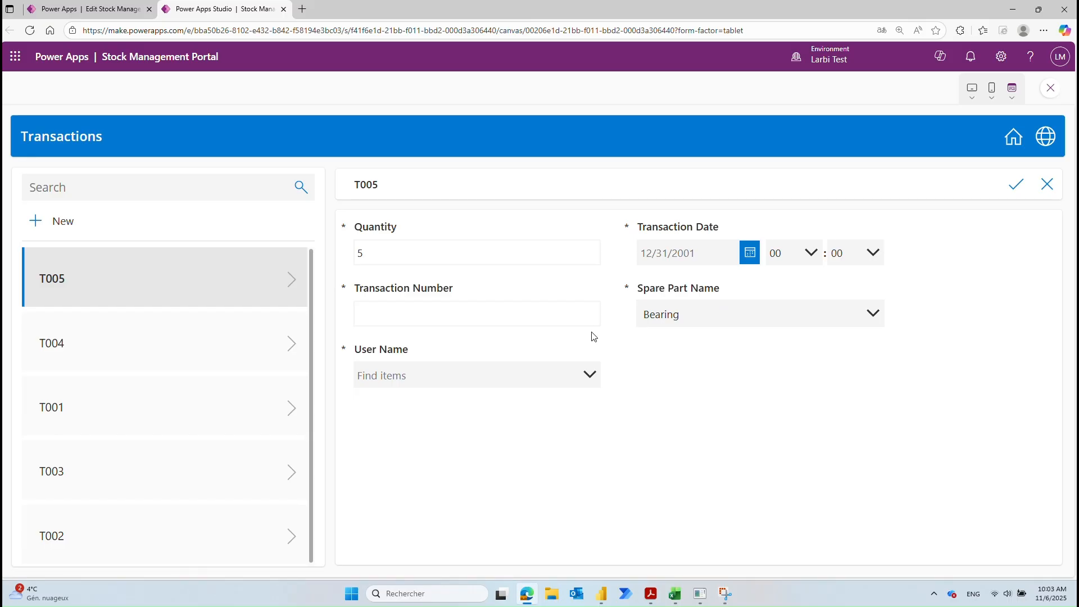
click(516, 382)
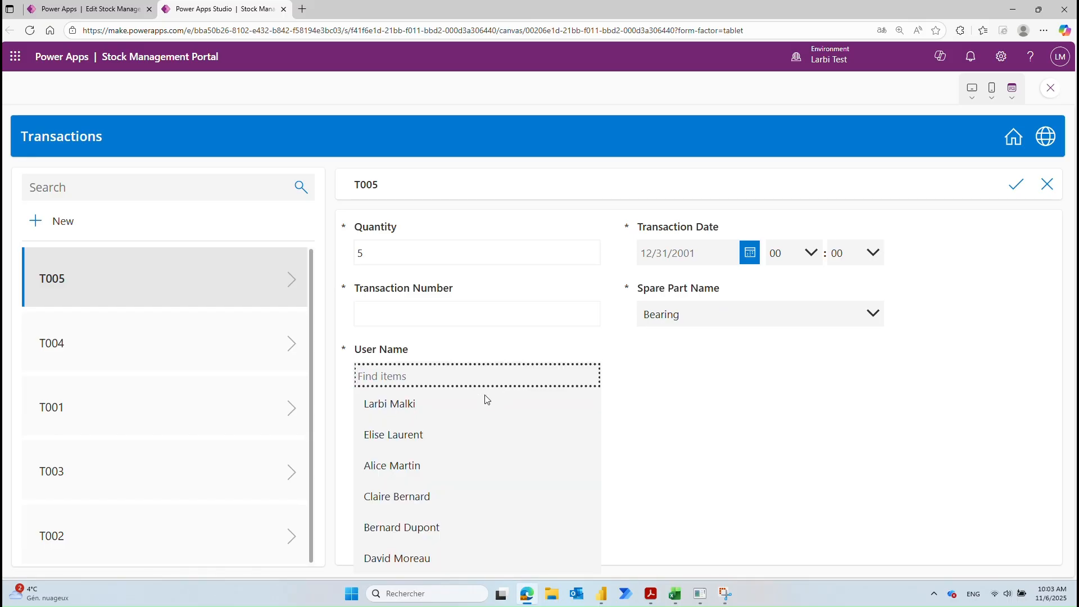
click(472, 405)
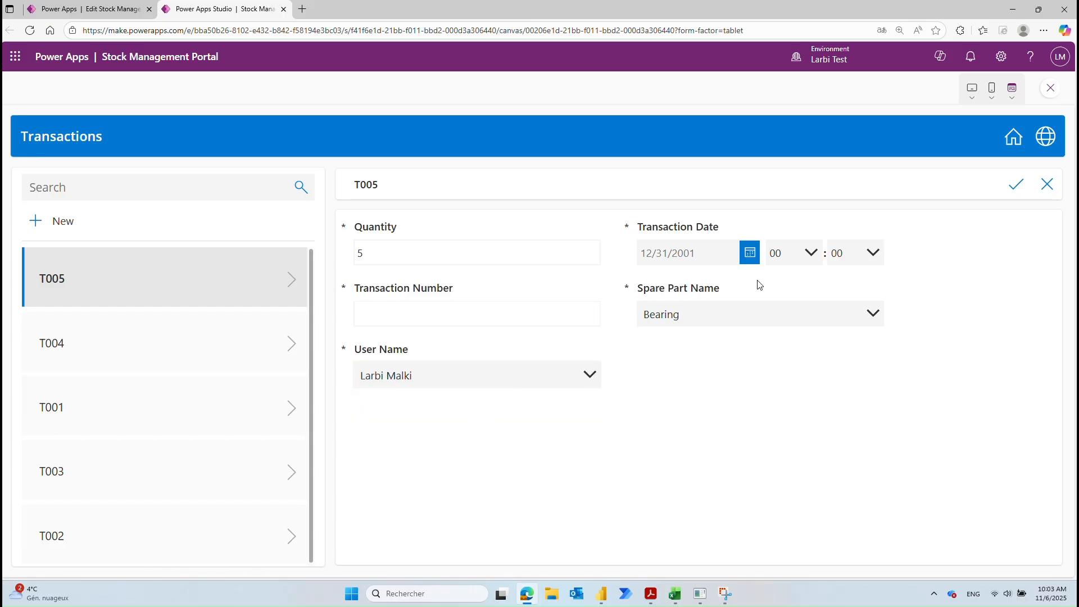
Step: Set the date to 11/6/2025 and number T006, save the transaction, and return to the welcome screen
click(750, 252)
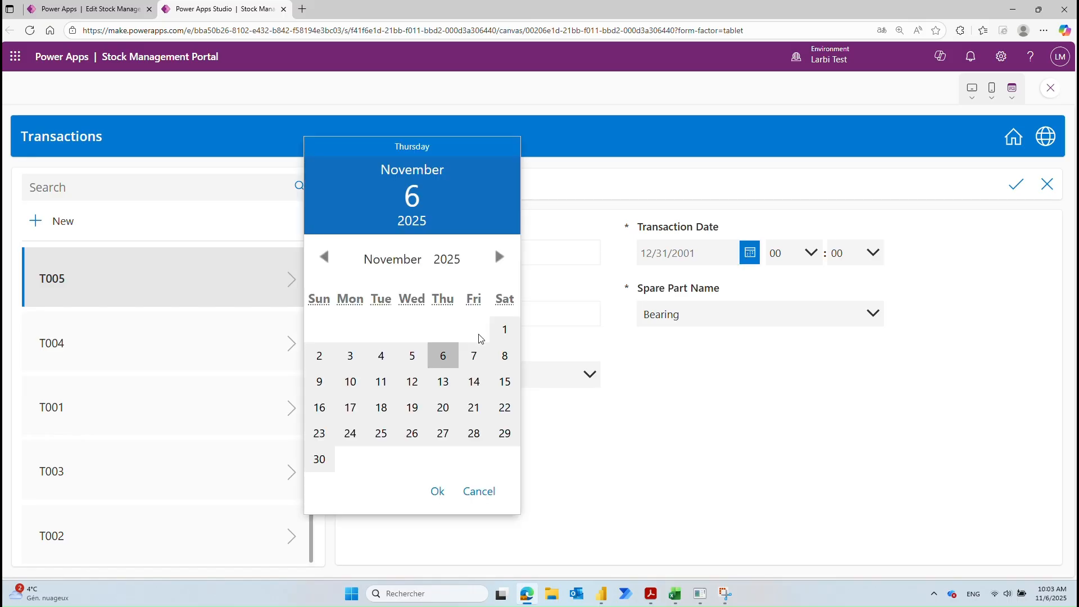
click(443, 356)
click(431, 493)
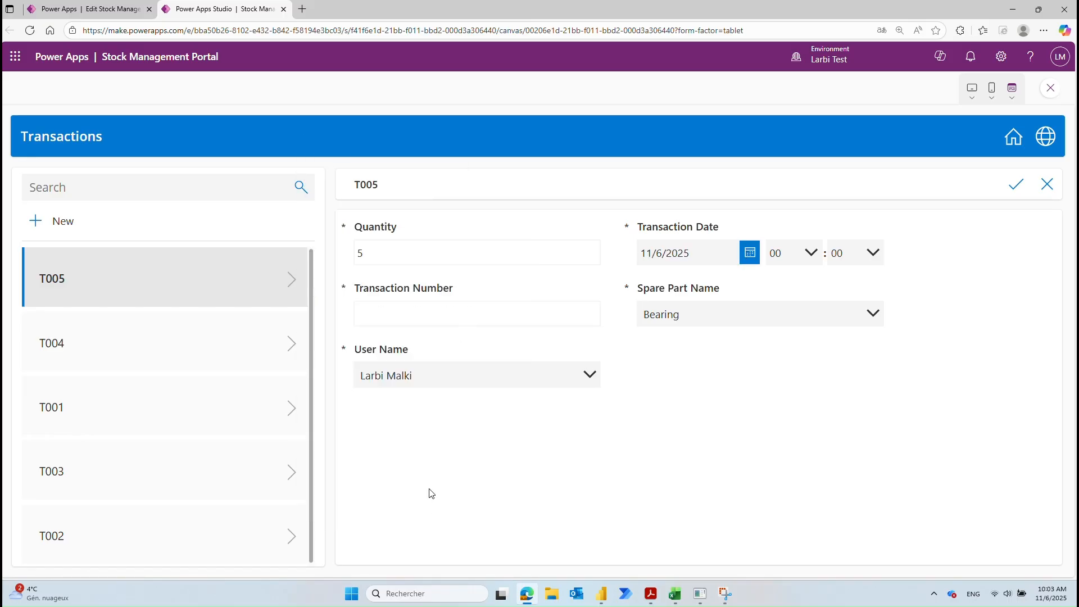
click(403, 320)
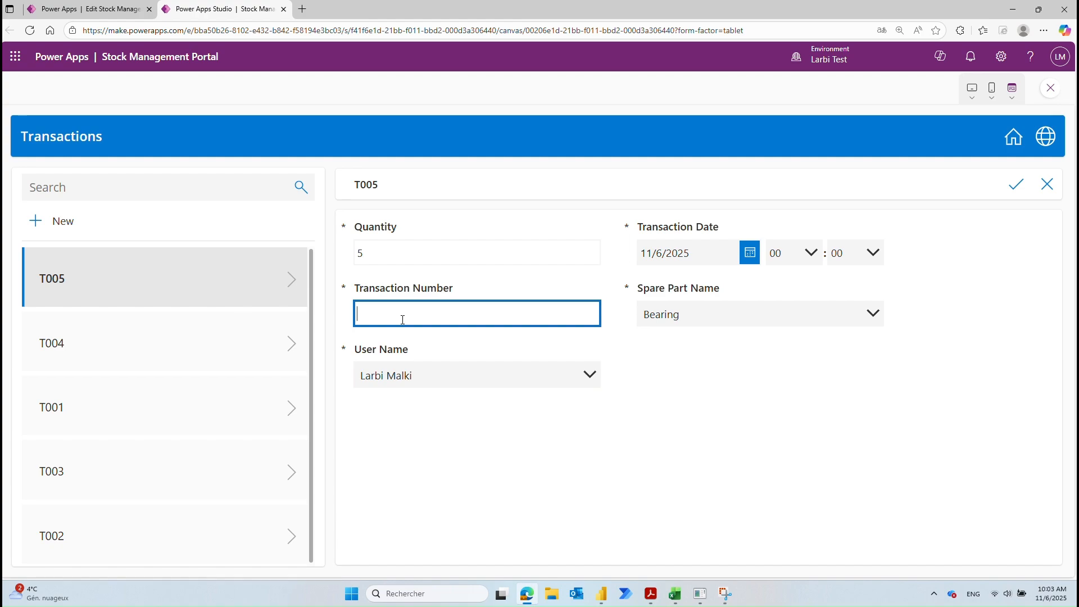
text(T006)
click(502, 298)
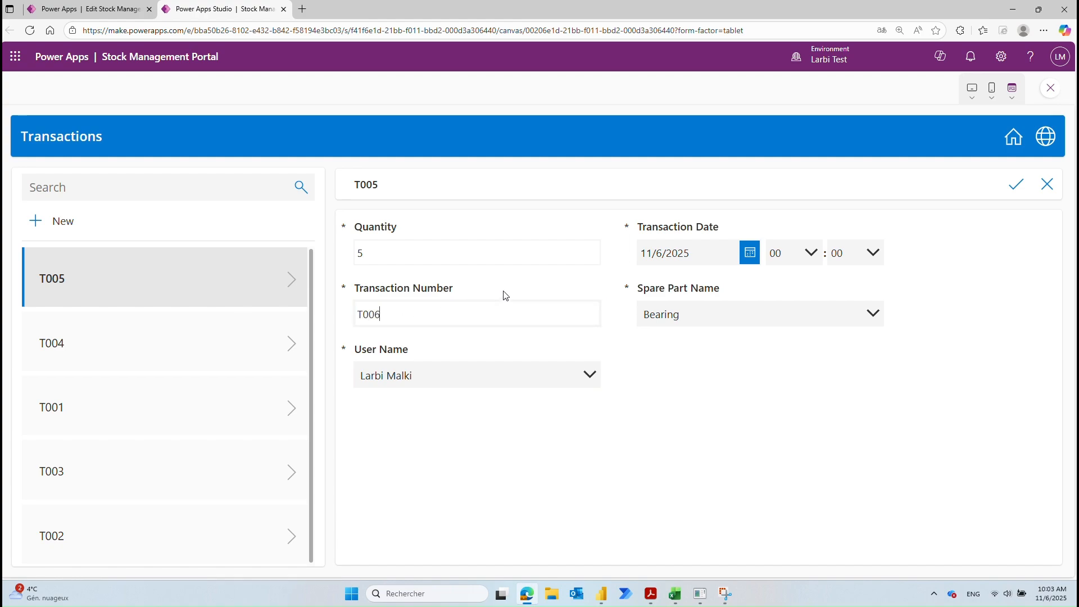
click(1016, 185)
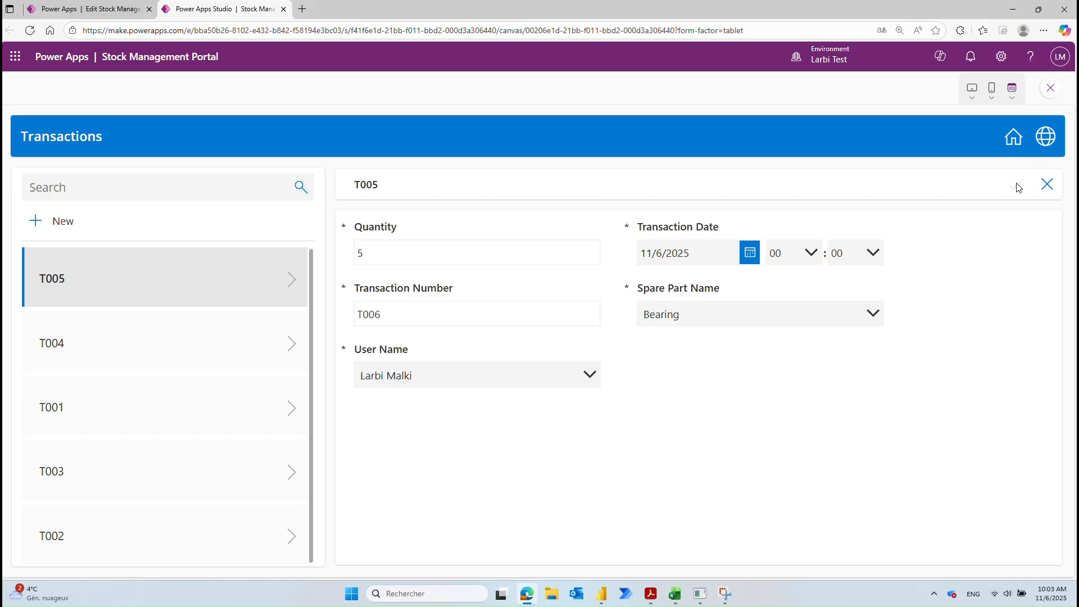
click(1011, 143)
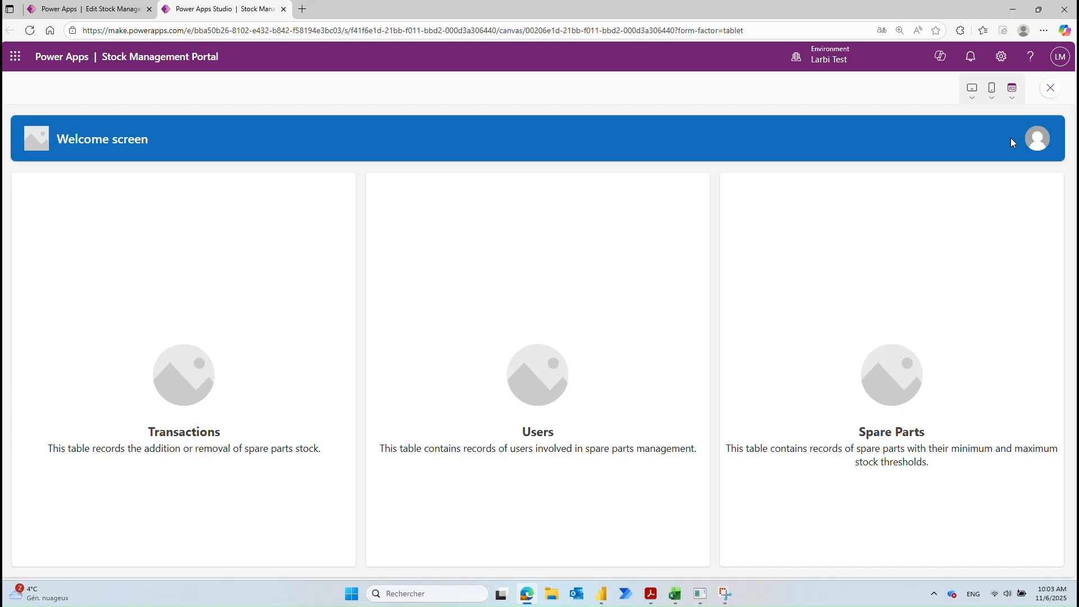
Step: Exit preview, dismiss the canvas tip, and view the Users card image's properties
click(1050, 89)
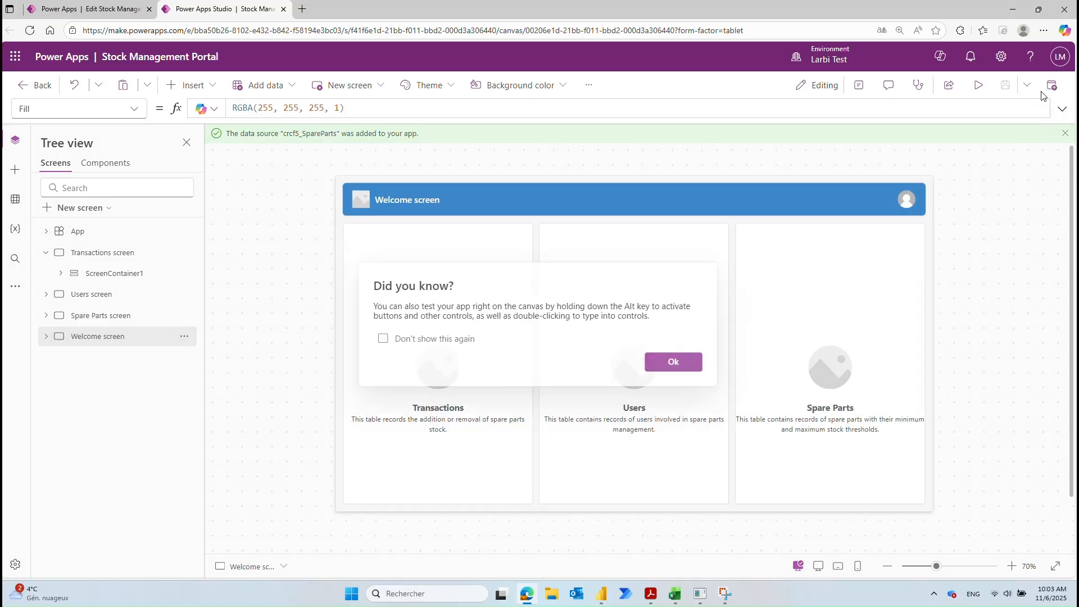
click(679, 363)
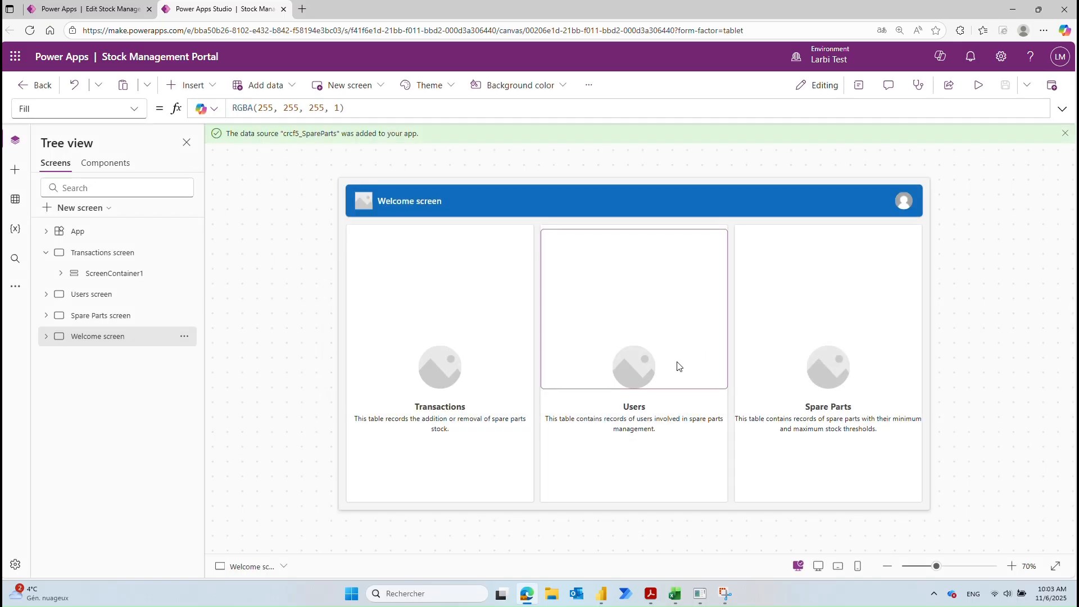
click(663, 369)
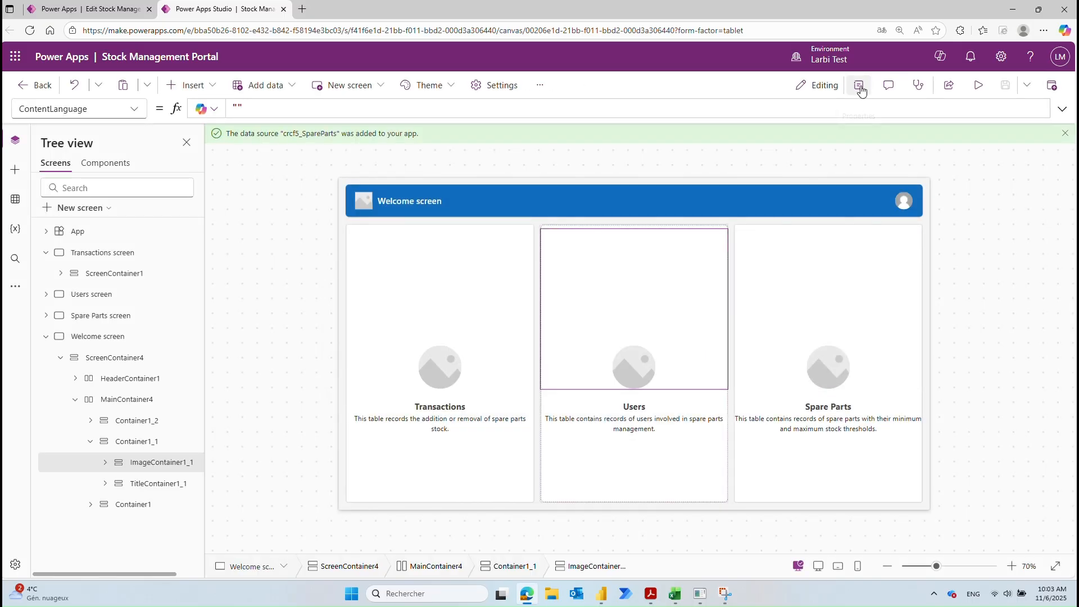
click(859, 85)
Step: Inspect the Spare Parts, Users and Transactions card images and descriptions, then return to the Stock Management Pro plan
click(715, 375)
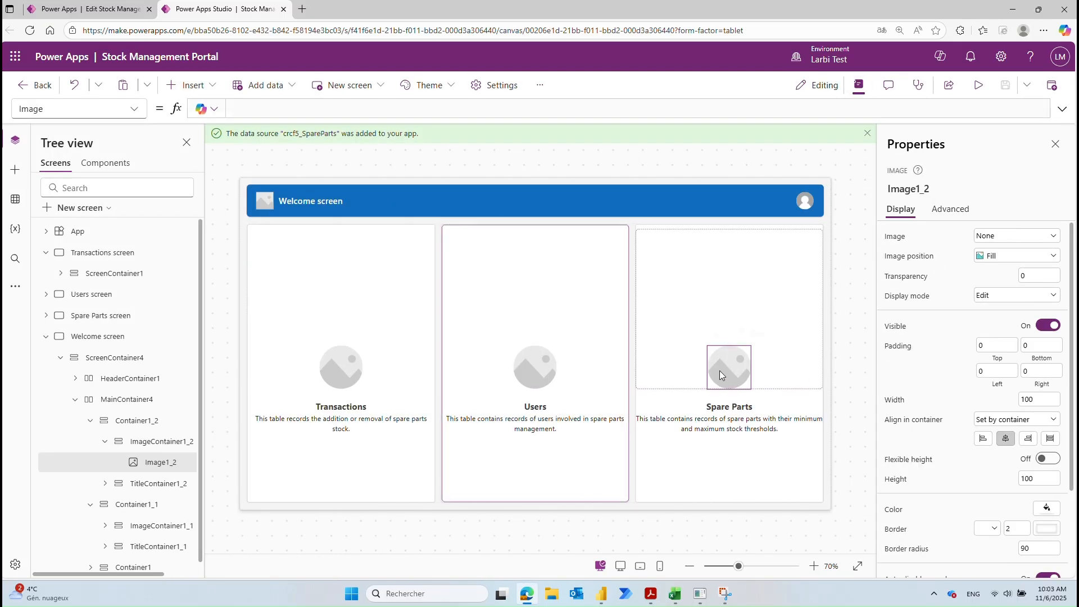
click(535, 368)
click(376, 367)
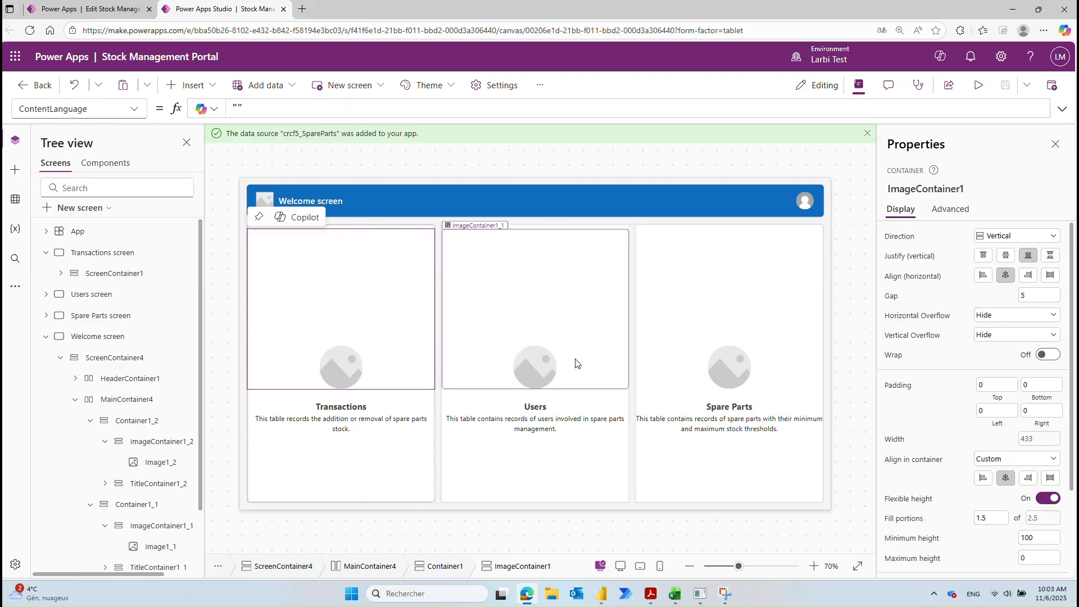
click(743, 372)
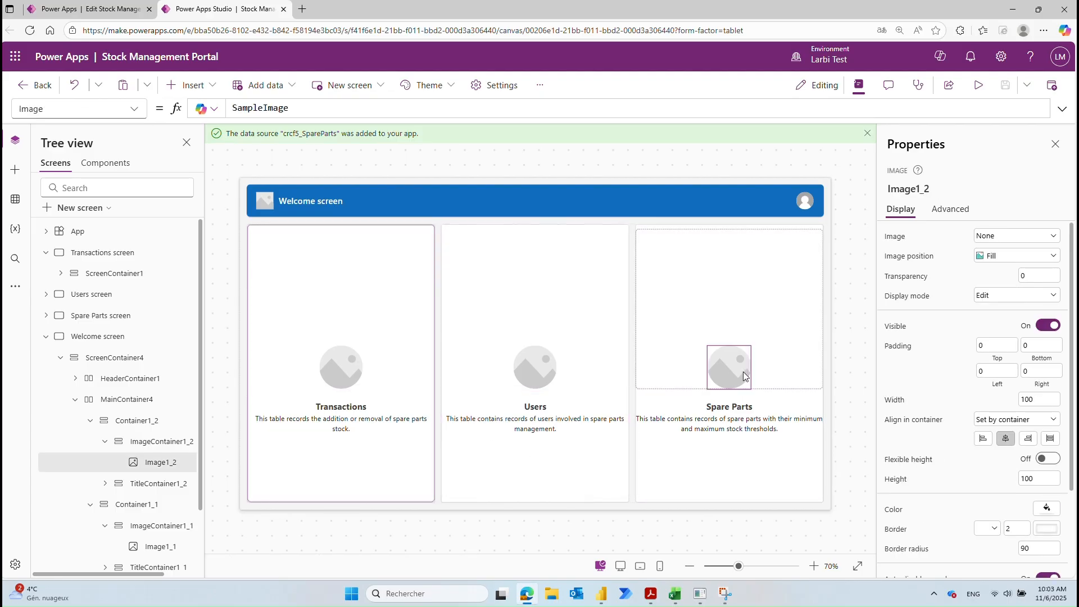
click(726, 442)
click(573, 454)
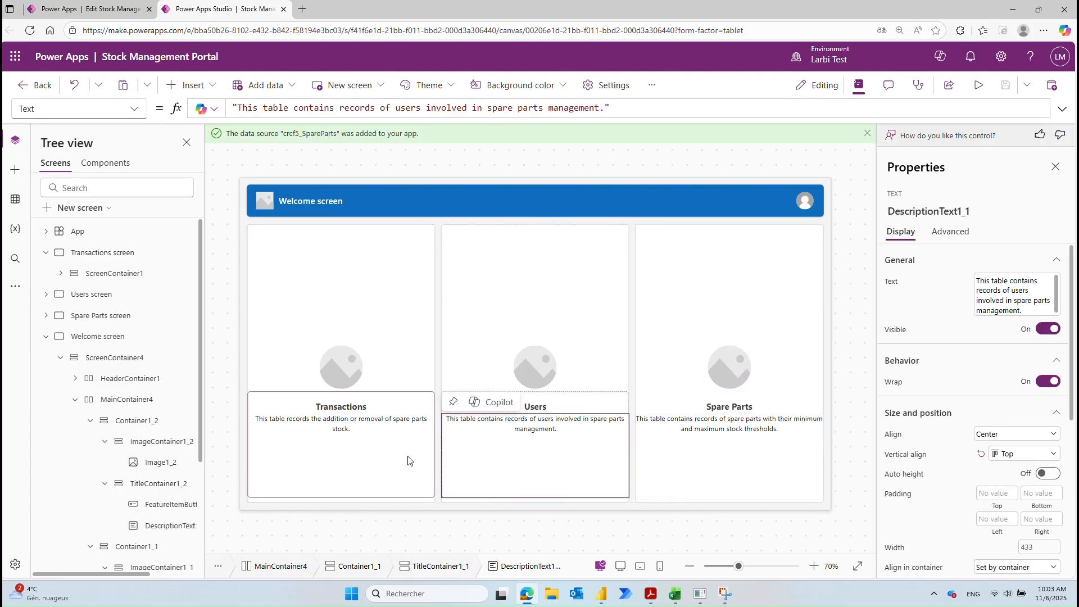
click(391, 461)
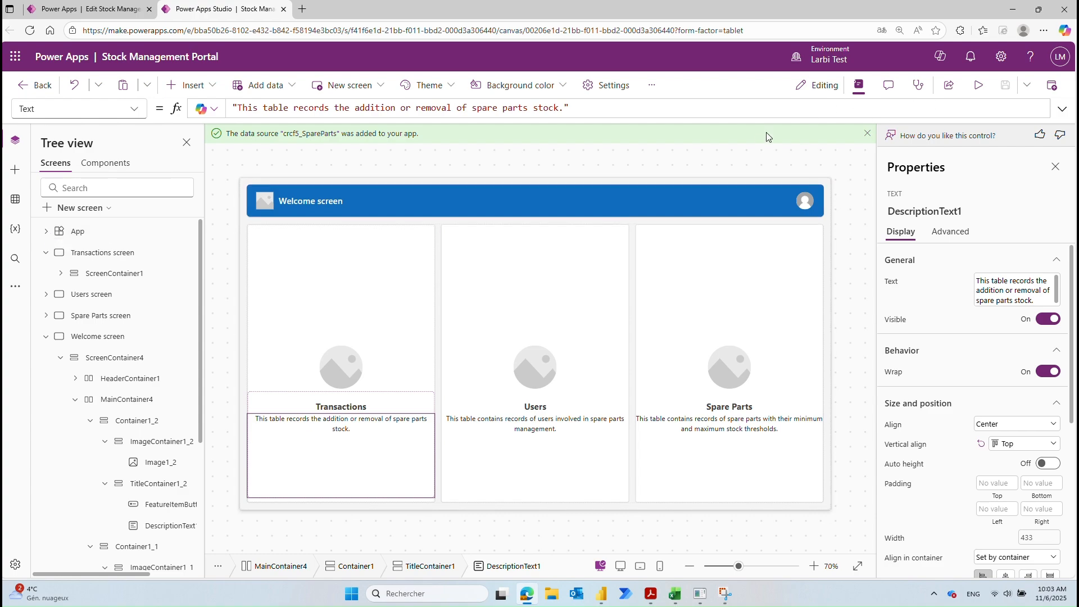
click(108, 3)
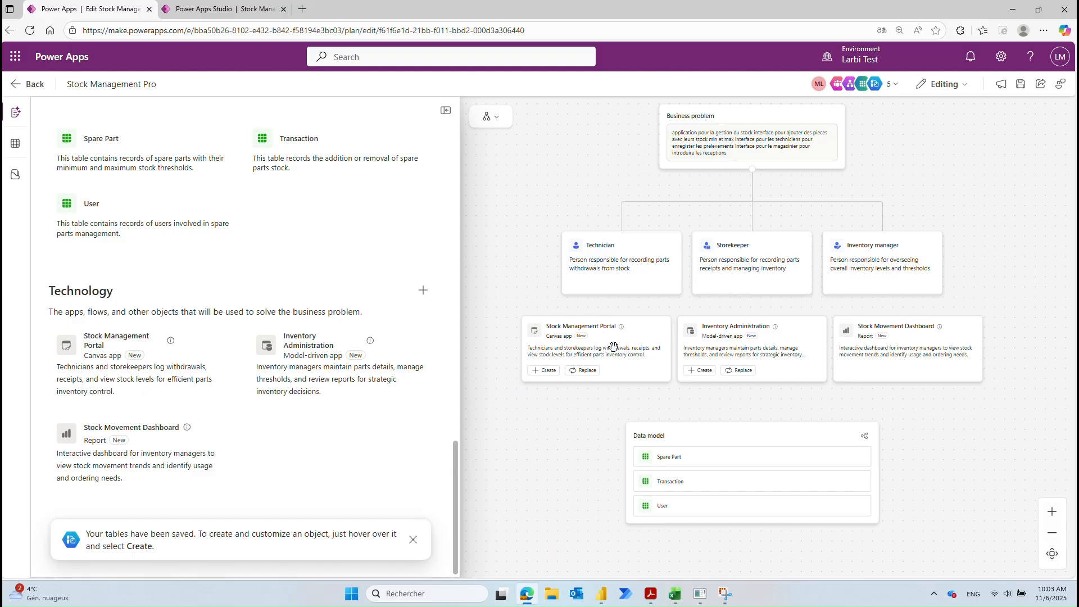
Step: Create the Inventory Administration app from the plan and dismiss the page translation offer
click(702, 371)
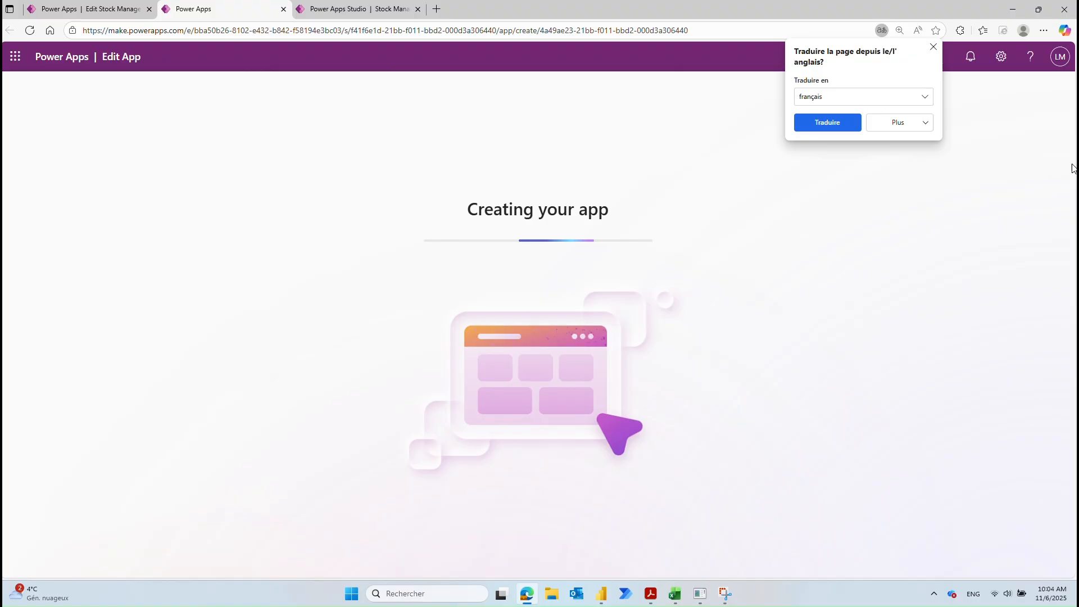
click(934, 46)
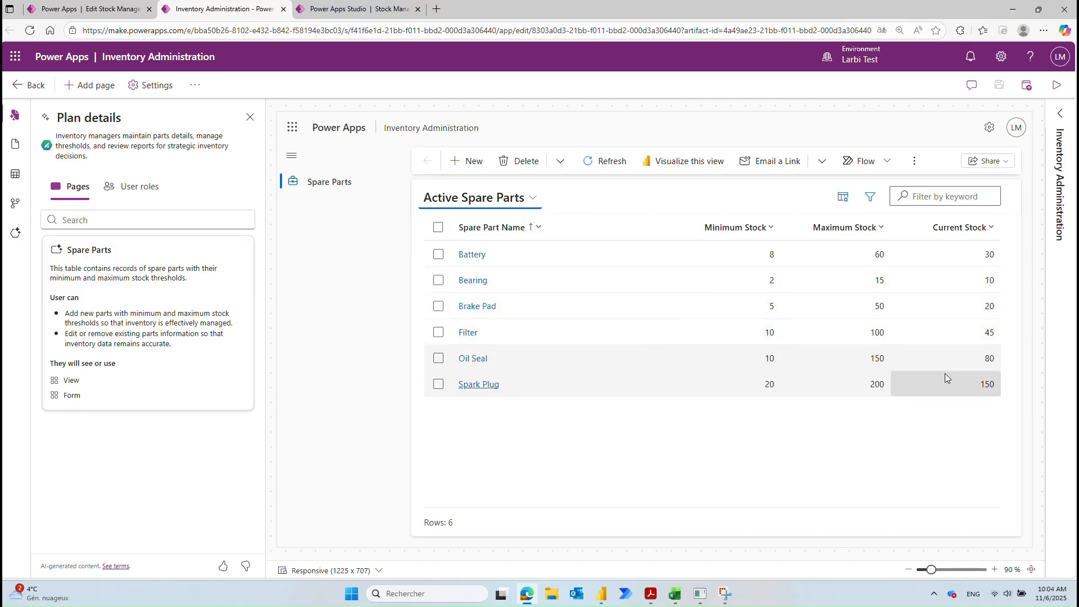
Step: Try the Spare Parts list and a discarded new-record form, then launch the Inventory Administration preview
click(438, 386)
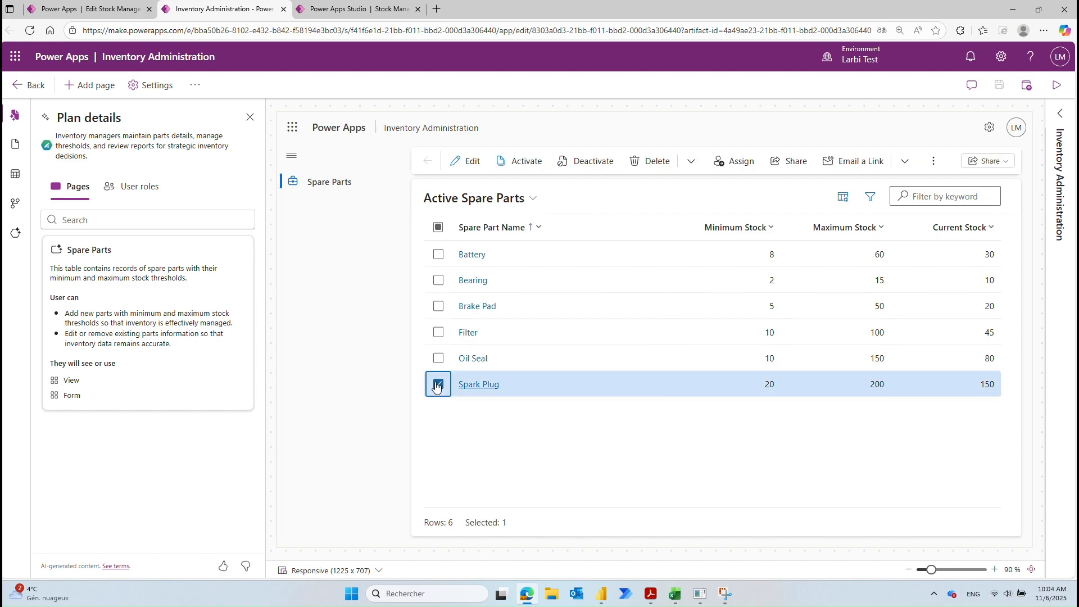
click(437, 386)
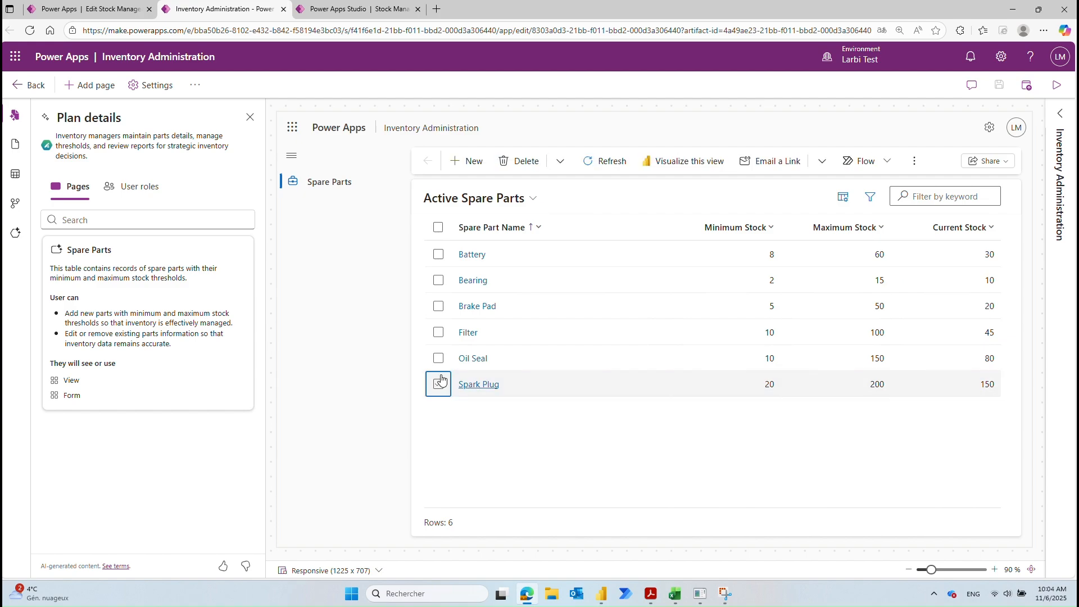
click(466, 163)
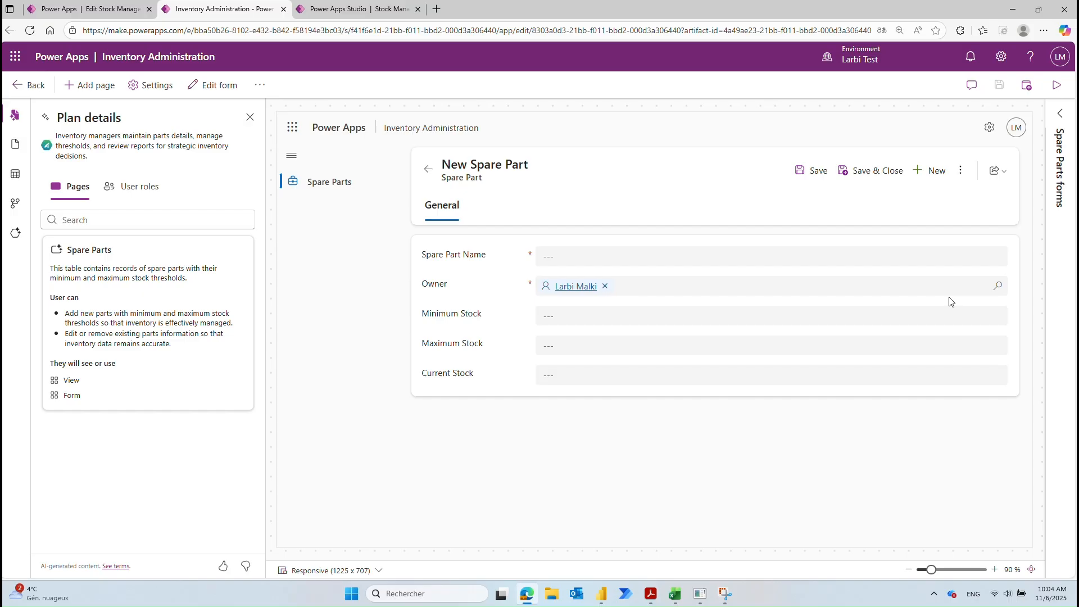
click(429, 170)
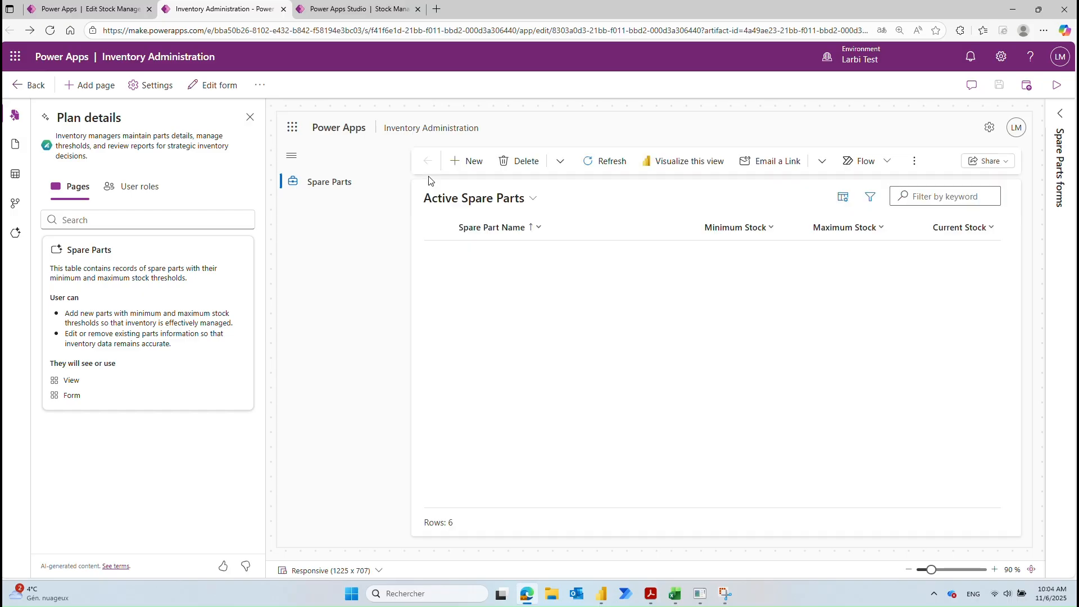
click(652, 163)
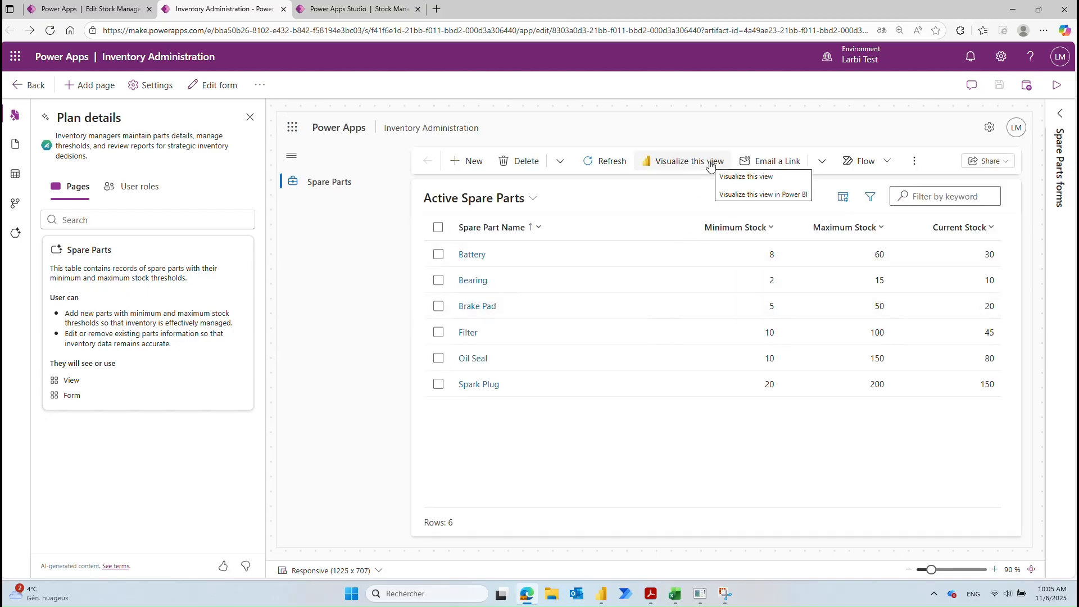
click(1054, 88)
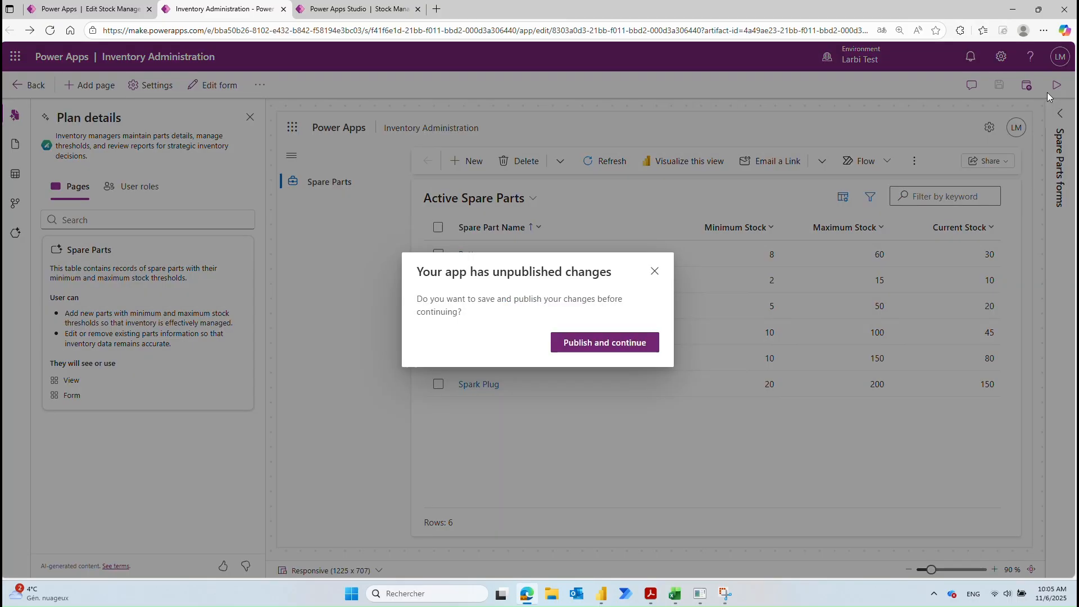
Step: Publish the app changes and generate a Power BI report of the Active Spare Parts view
click(599, 344)
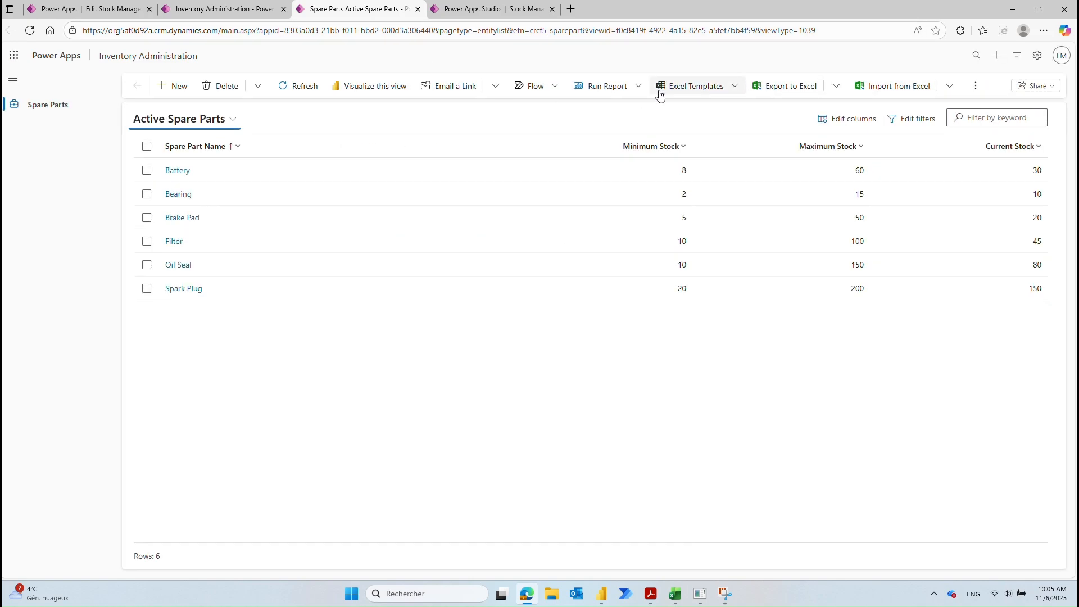
click(372, 87)
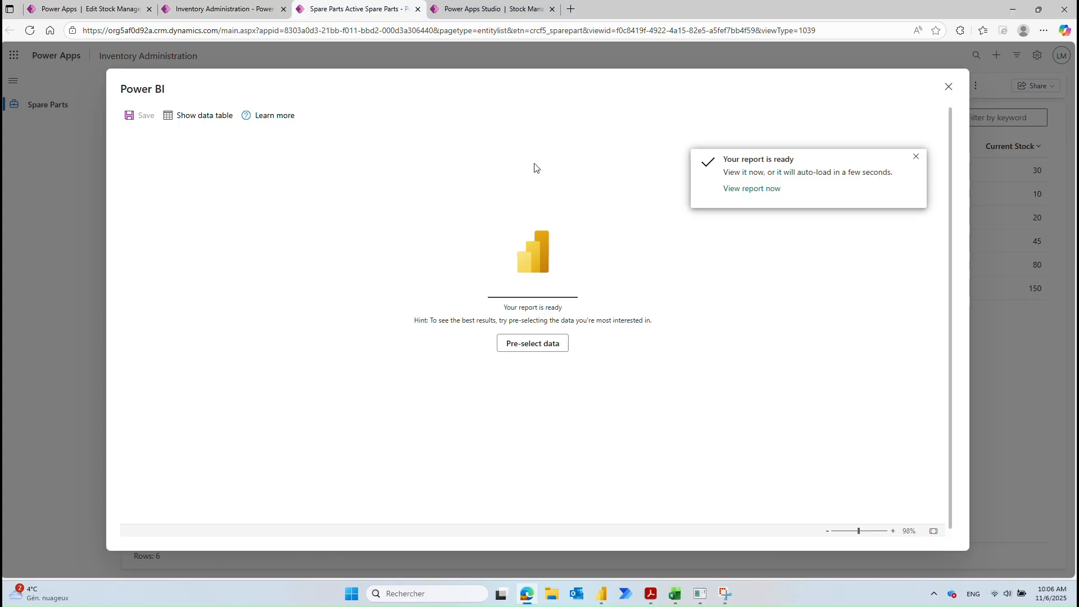
Step: Open the Power BI report and chart Current Stock instead of Maximum Stock
click(751, 190)
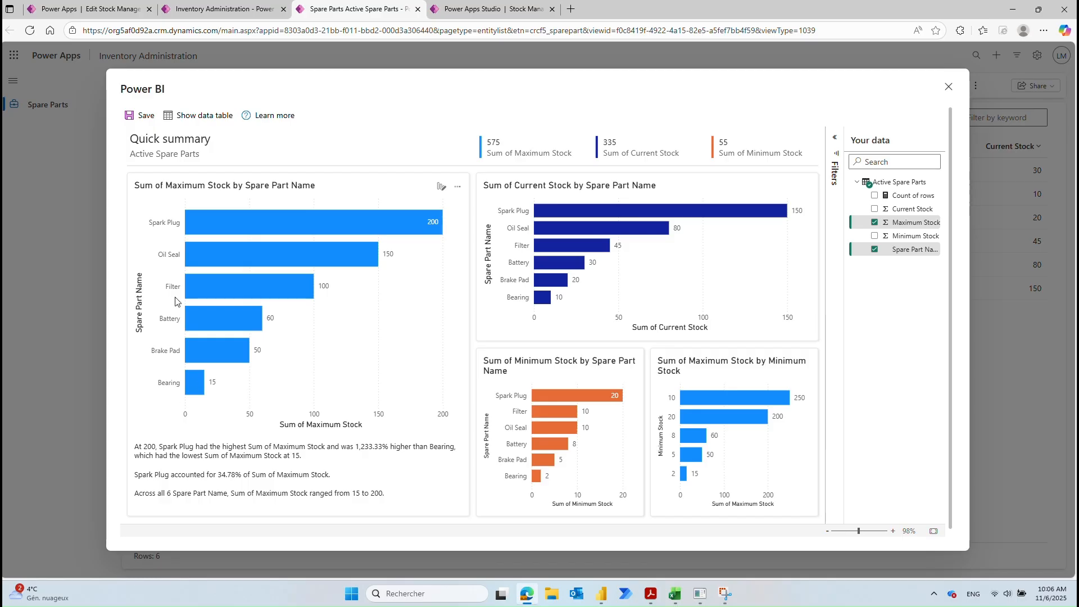
mouse_move(241, 356)
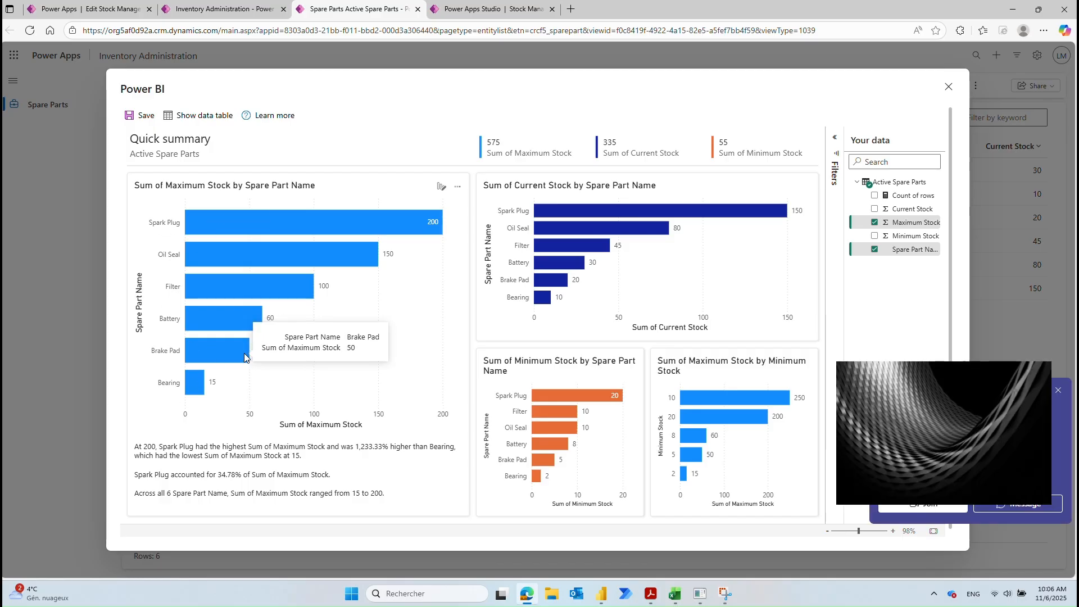
click(1059, 392)
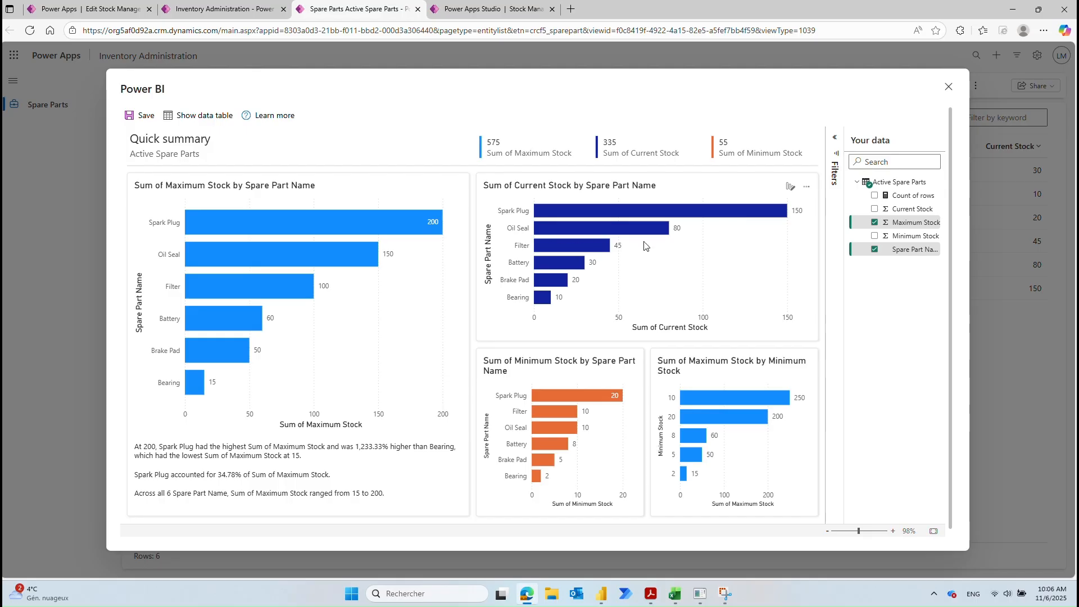
click(875, 208)
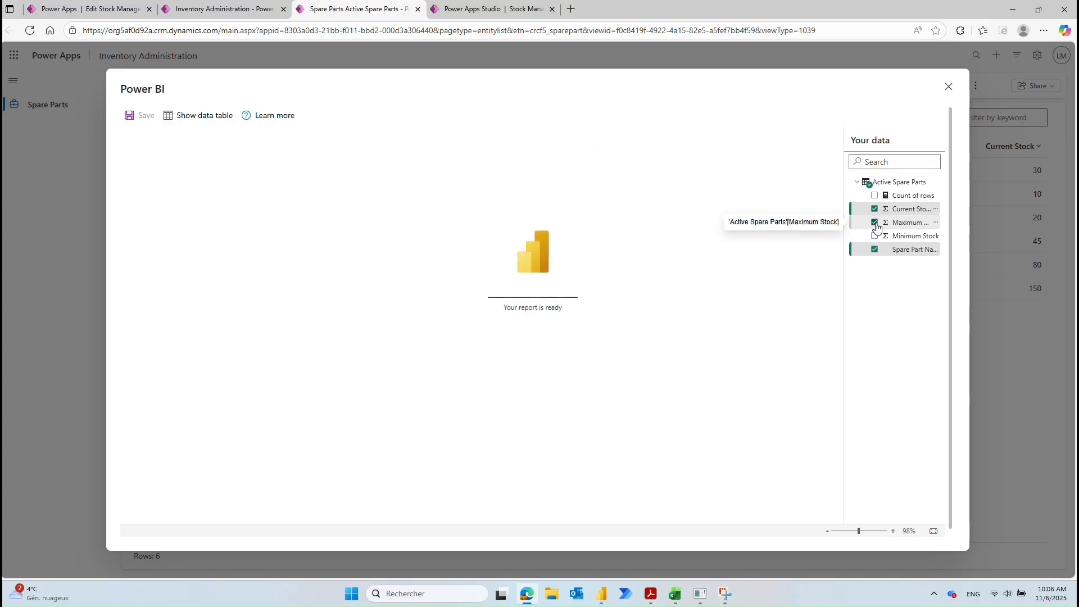
click(876, 223)
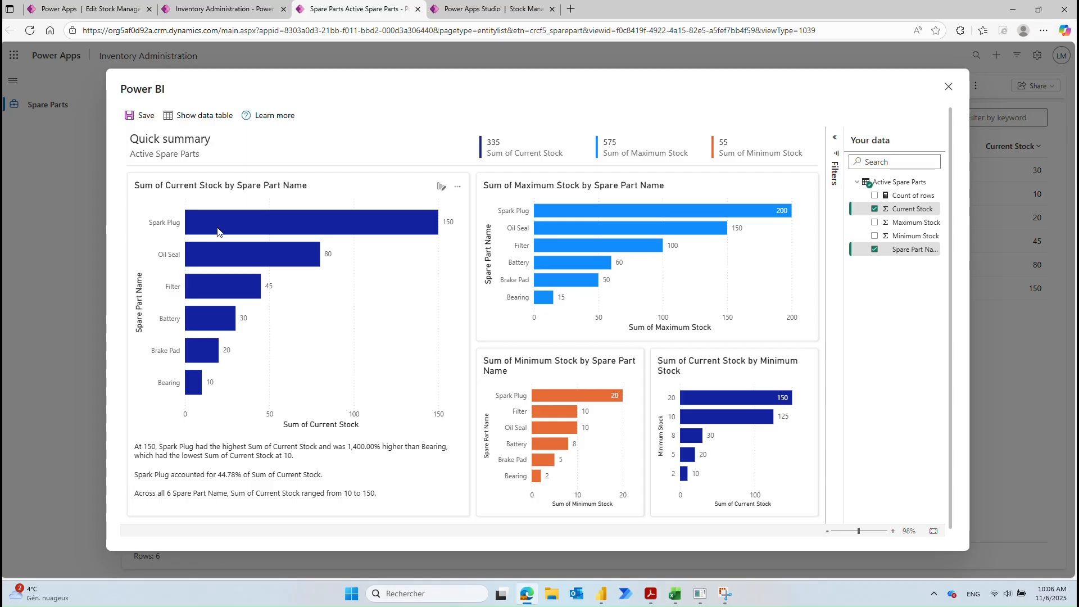
Step: Toggle the report filters, try chart personalization, then close the Power BI report
click(835, 139)
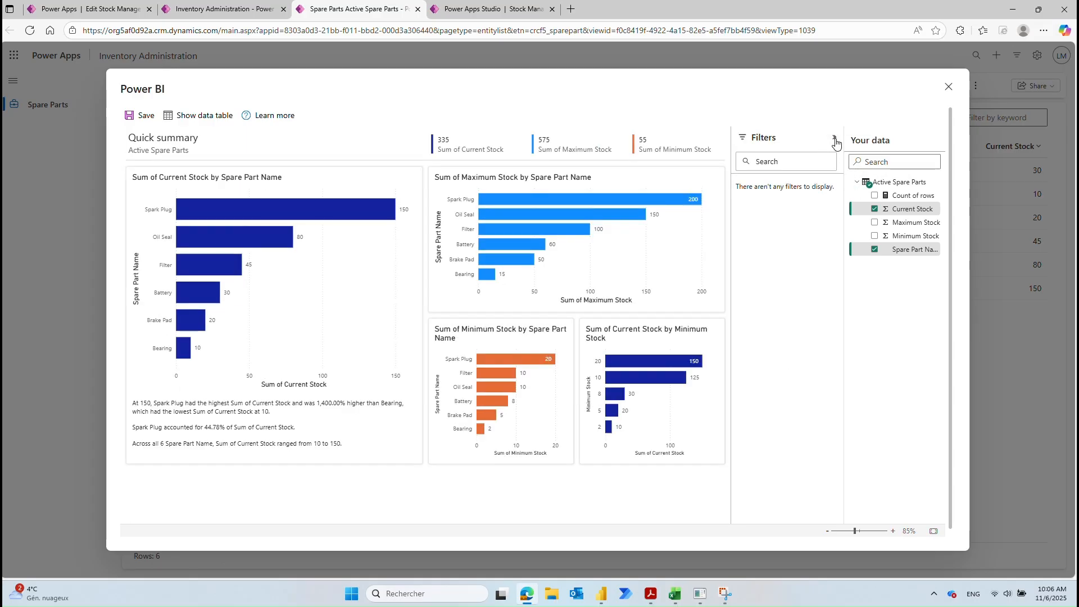
click(836, 139)
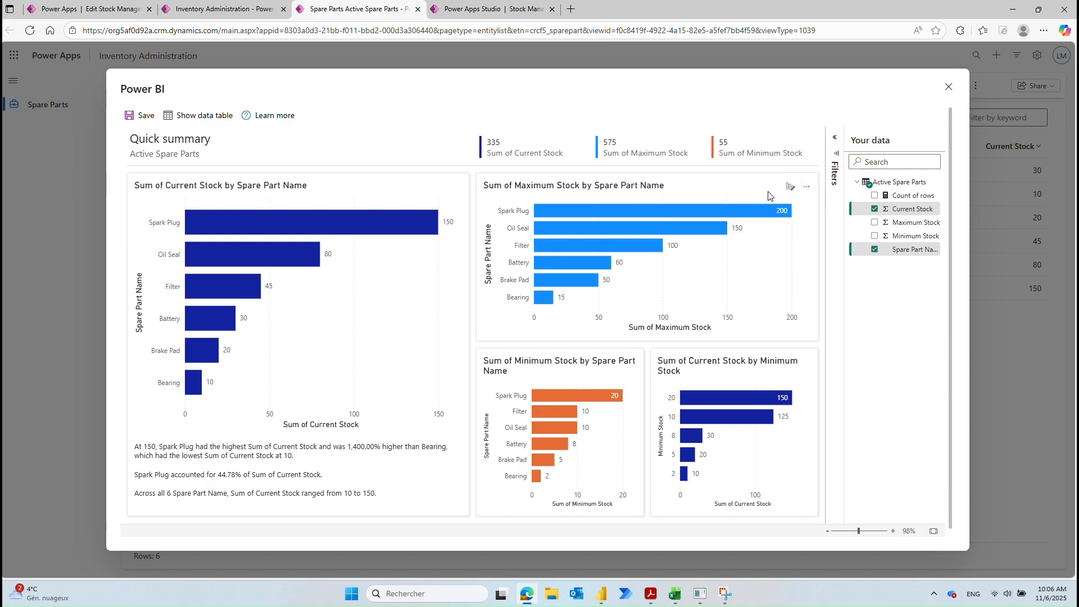
click(790, 188)
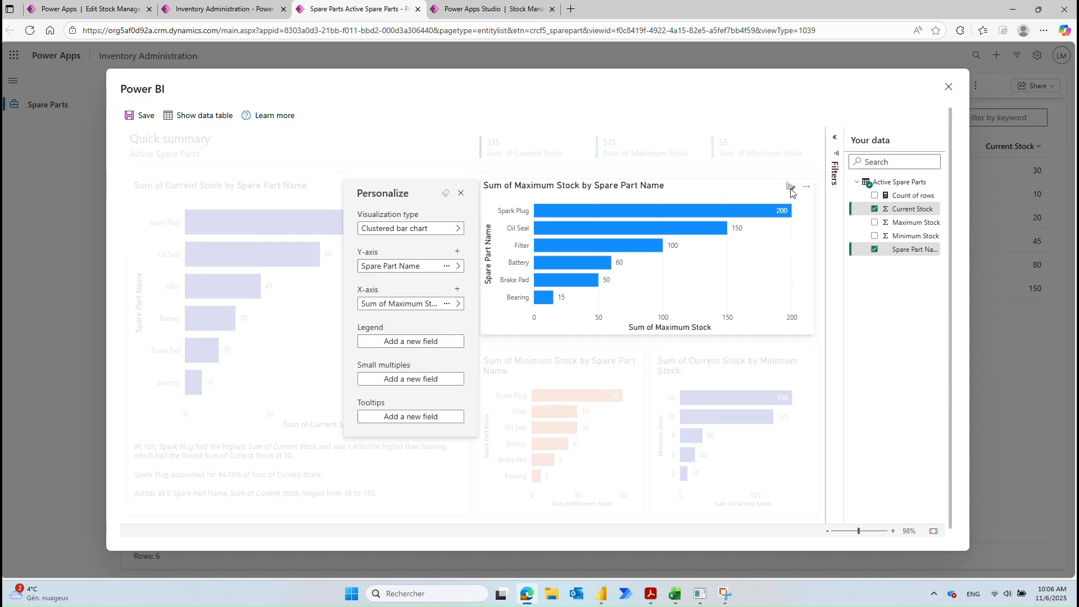
click(462, 194)
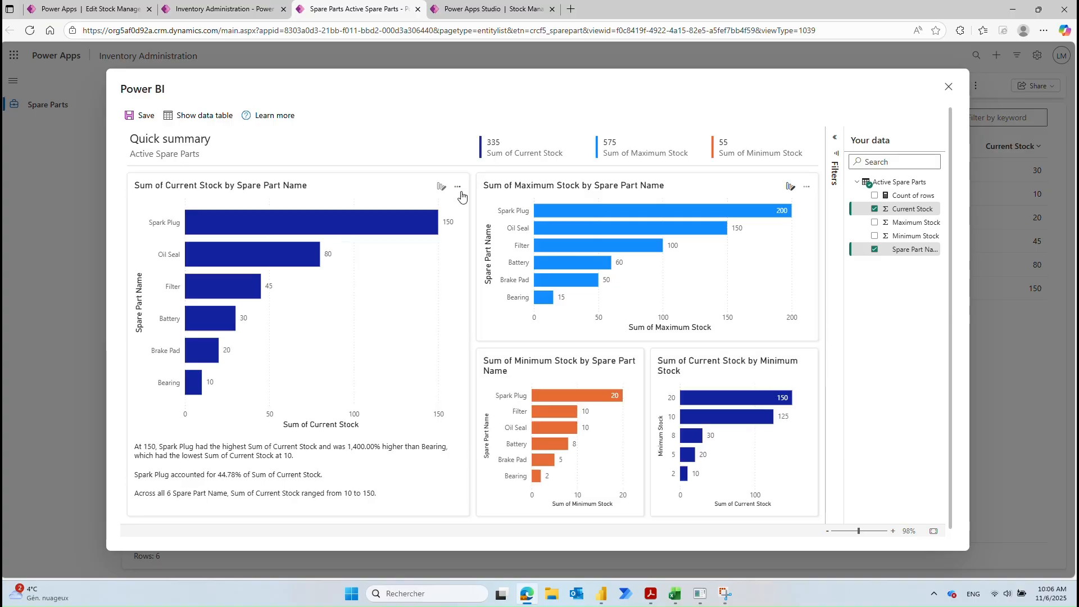
click(948, 86)
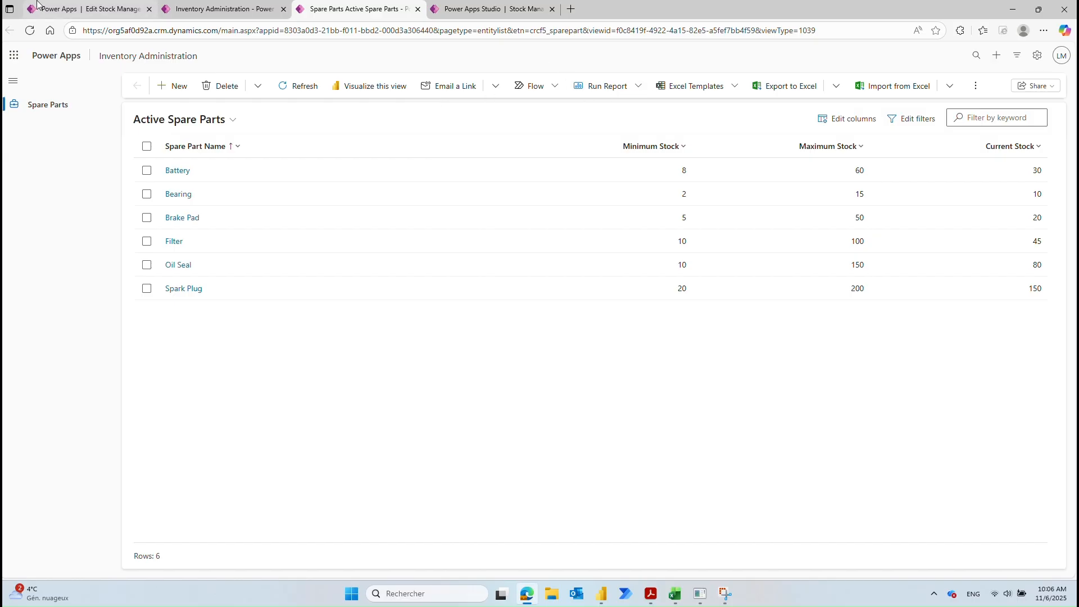
click(233, 7)
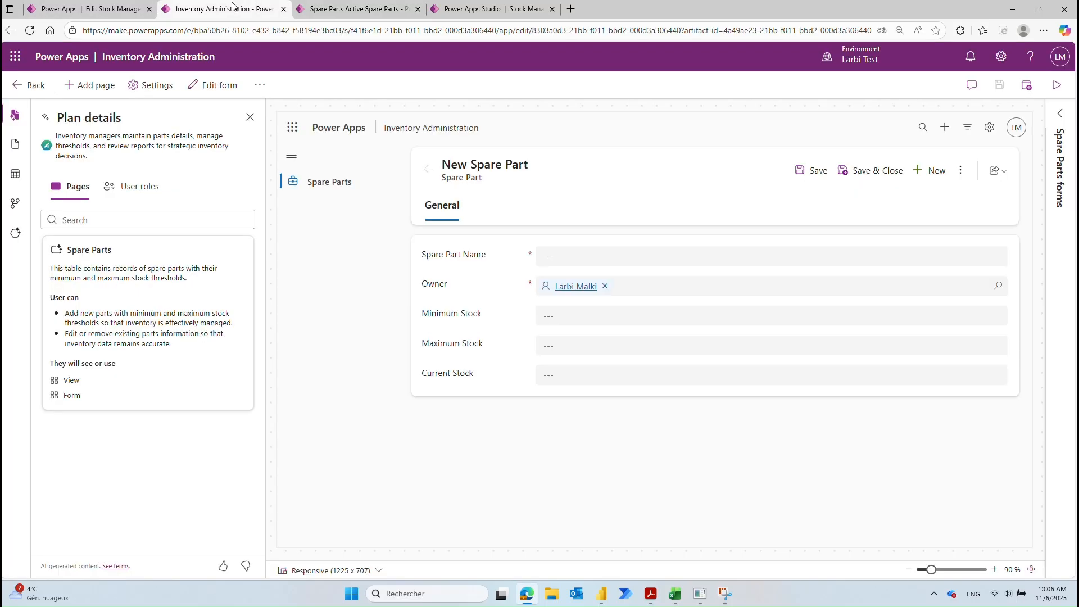
Step: In the app designer's Data pane, expand In your app and open the Spare Part table
click(87, 9)
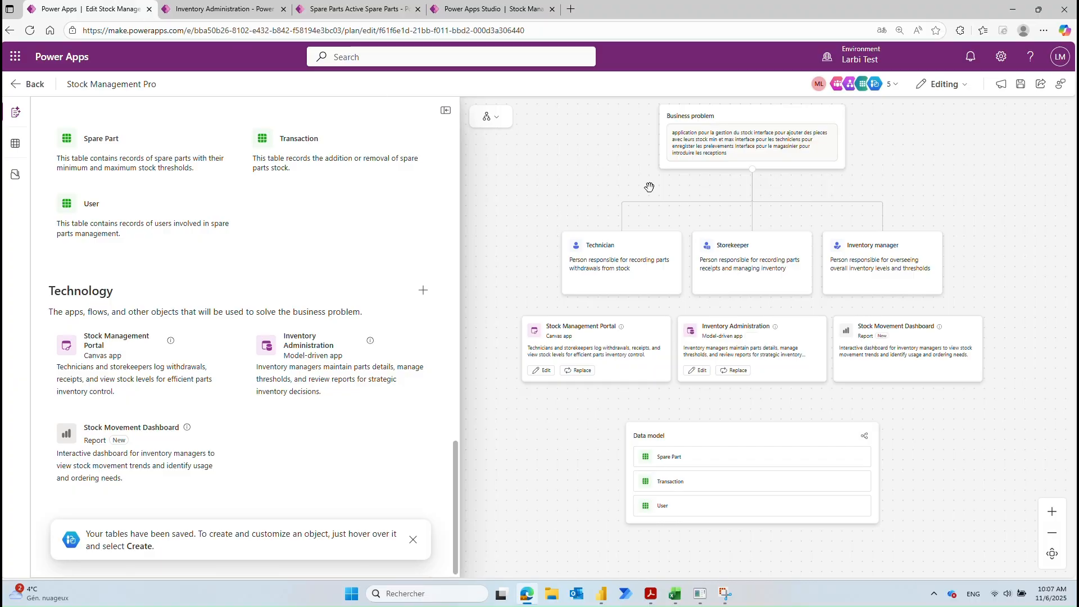
scroll(849, 328, down, 1)
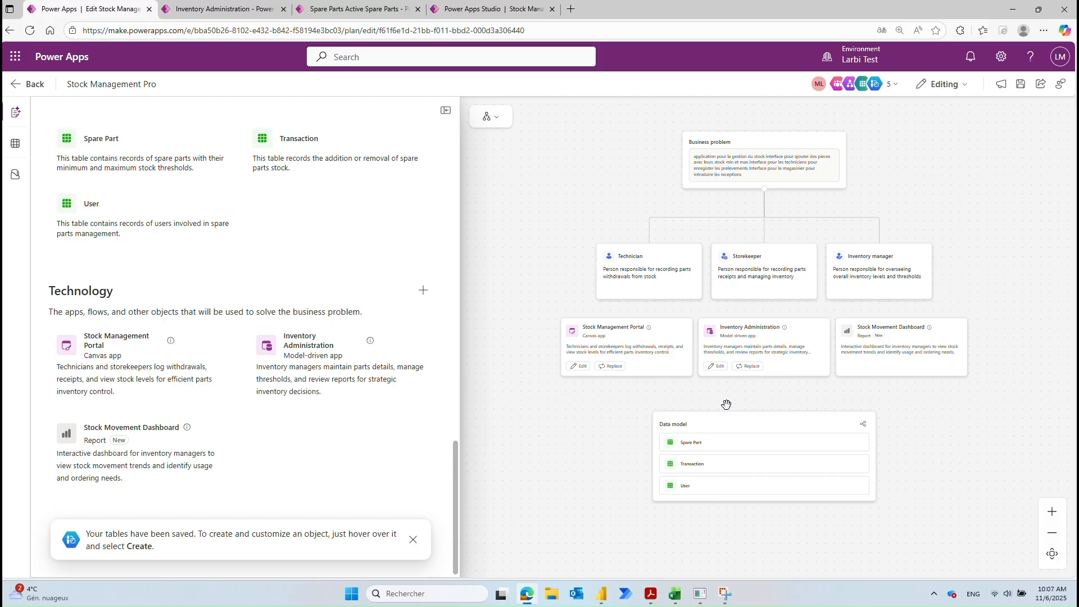
click(254, 9)
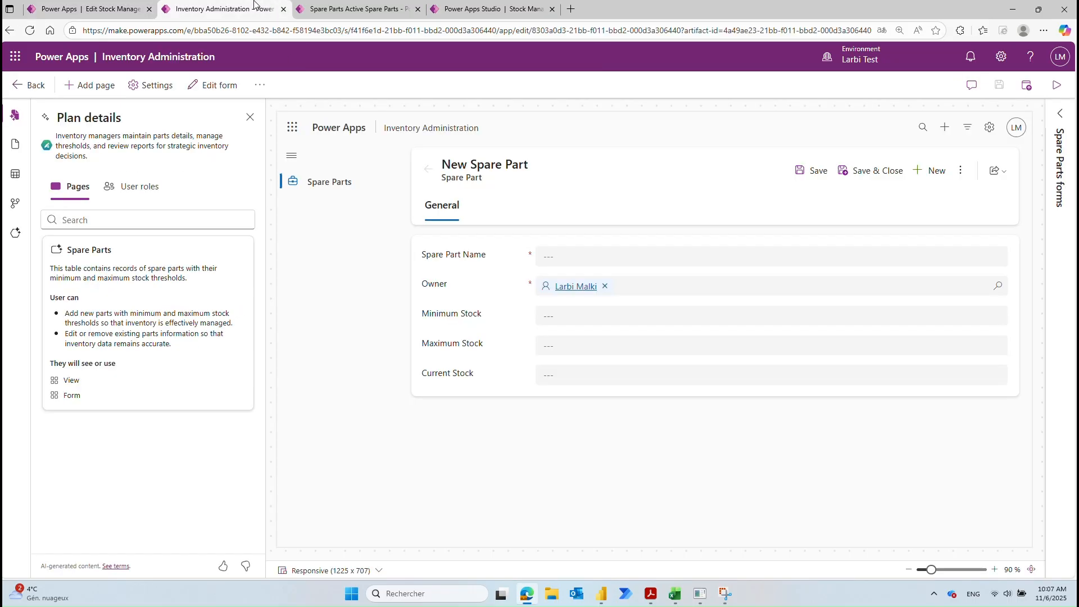
click(16, 181)
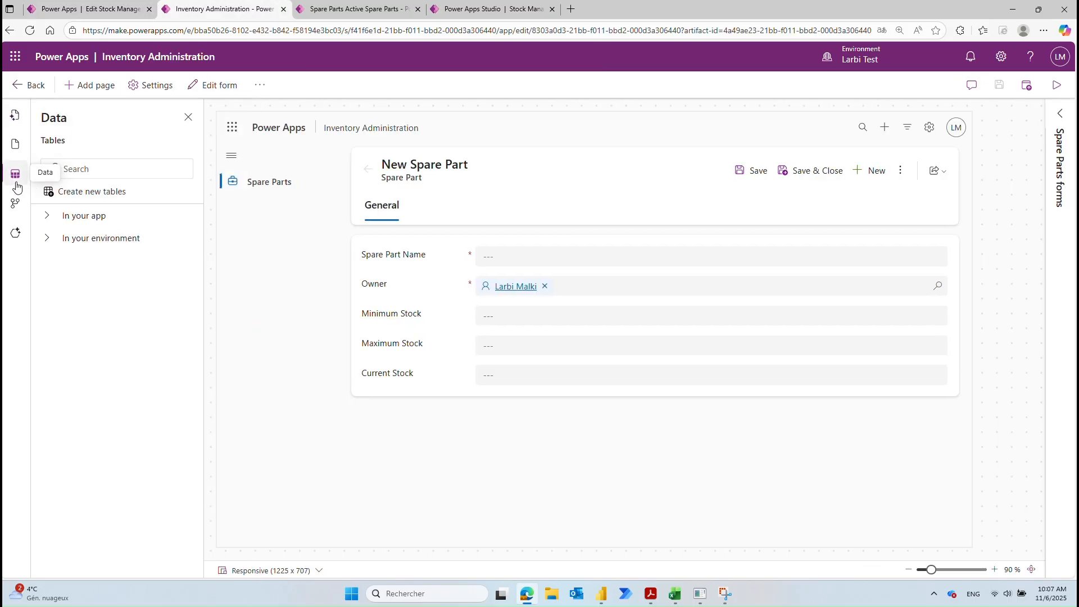
click(47, 223)
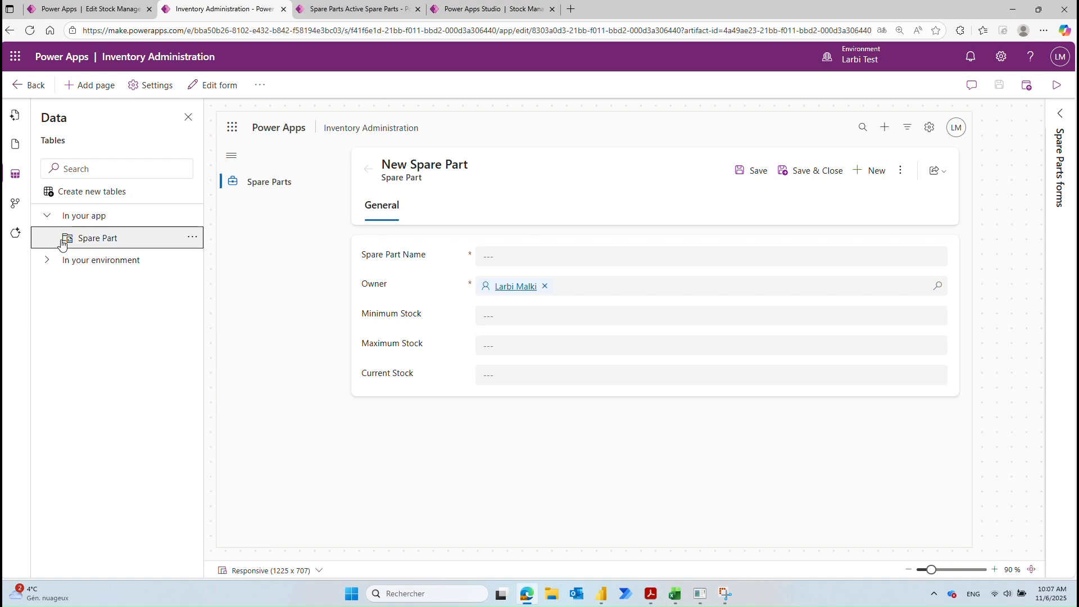
click(190, 239)
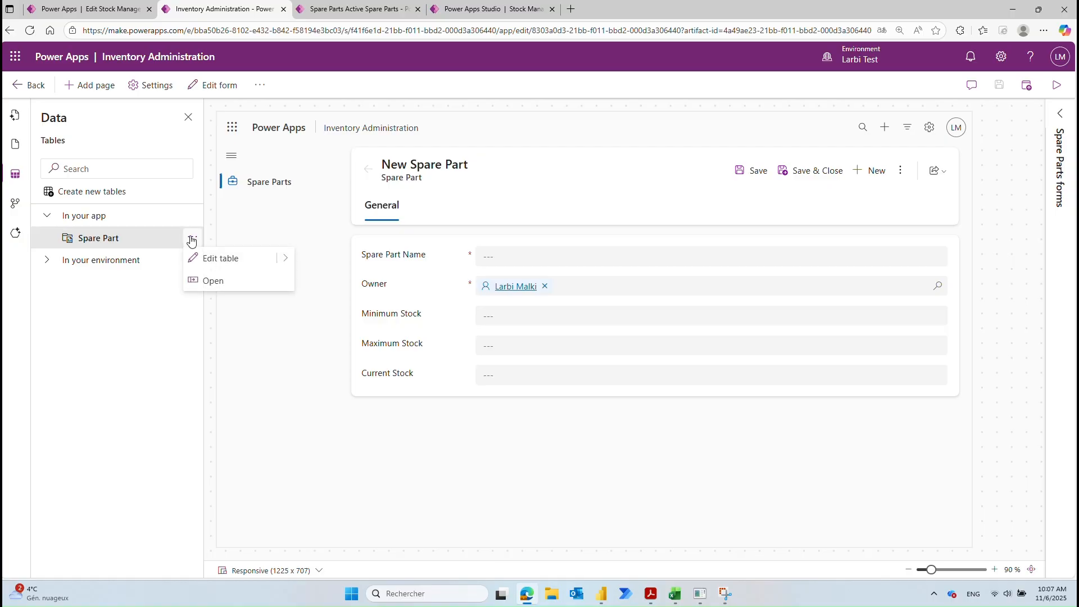
click(222, 291)
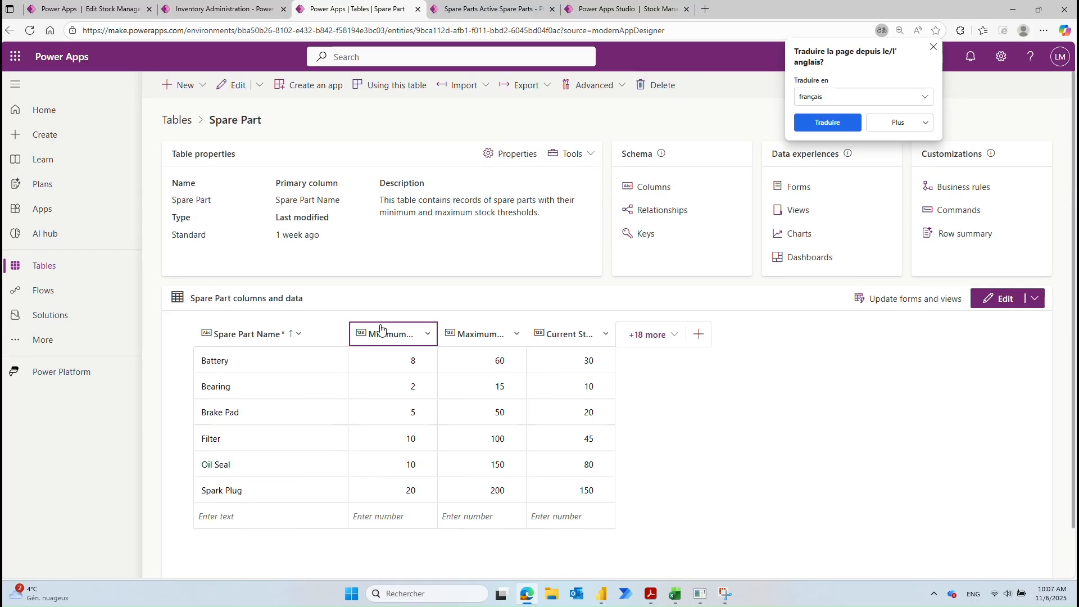
scroll(683, 430, down, 1)
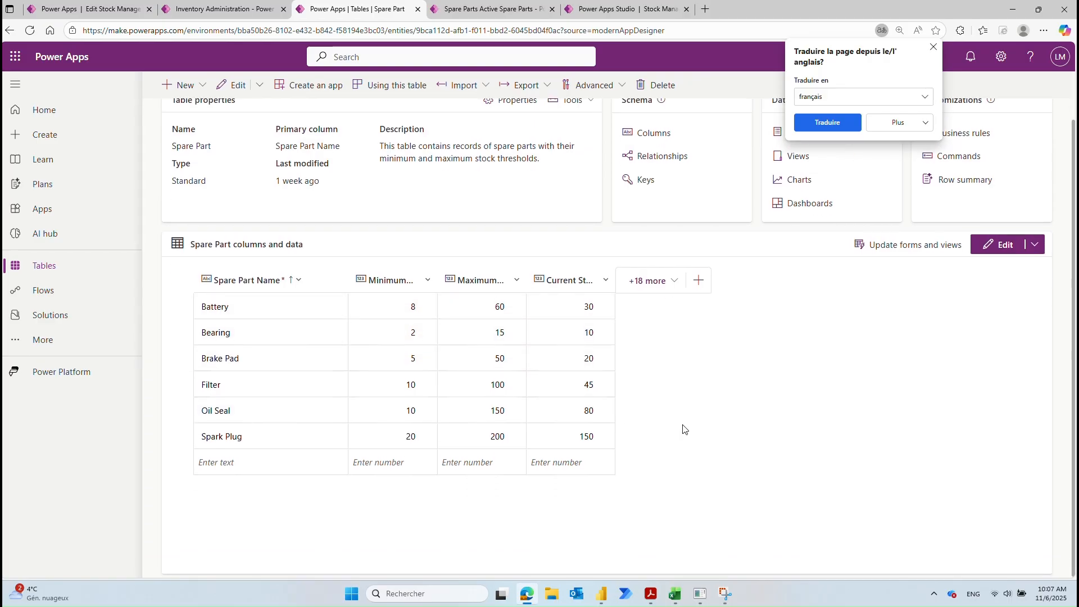
scroll(685, 427, up, 1)
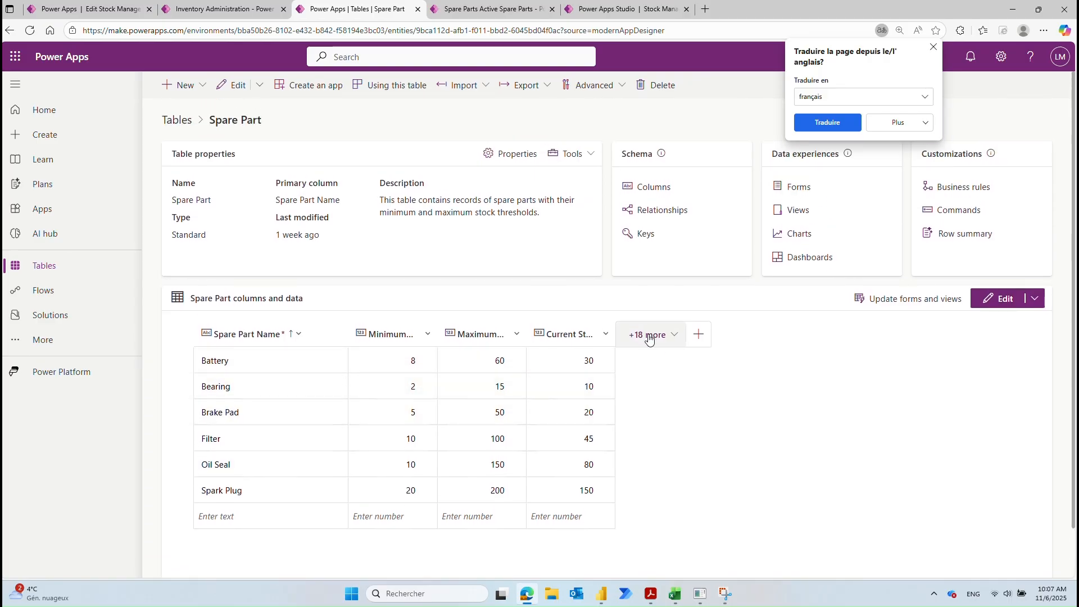
click(672, 340)
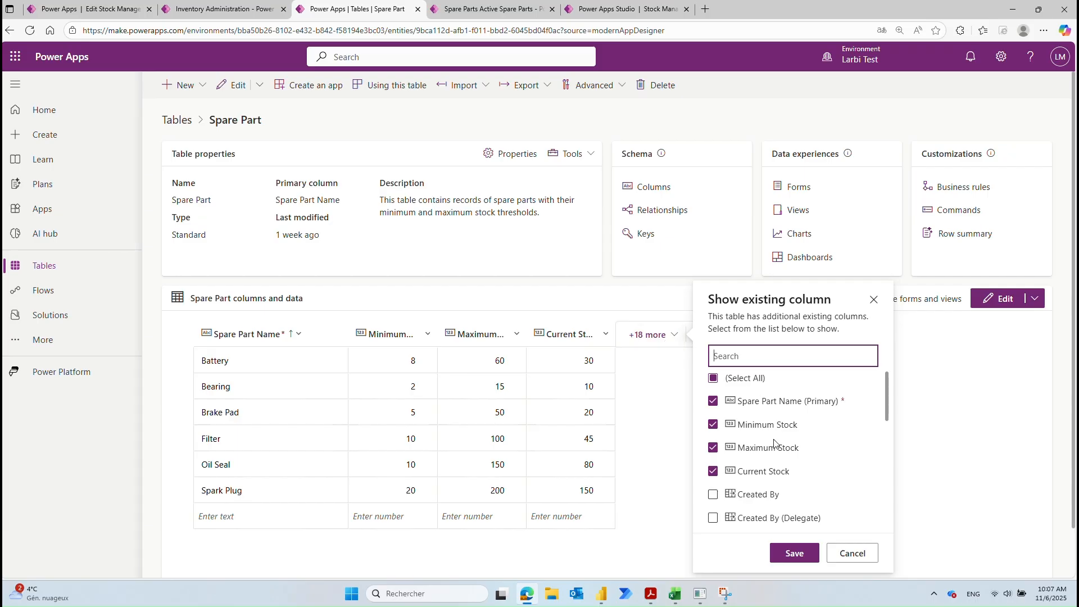
scroll(773, 449, down, 1)
scroll(772, 454, down, 3)
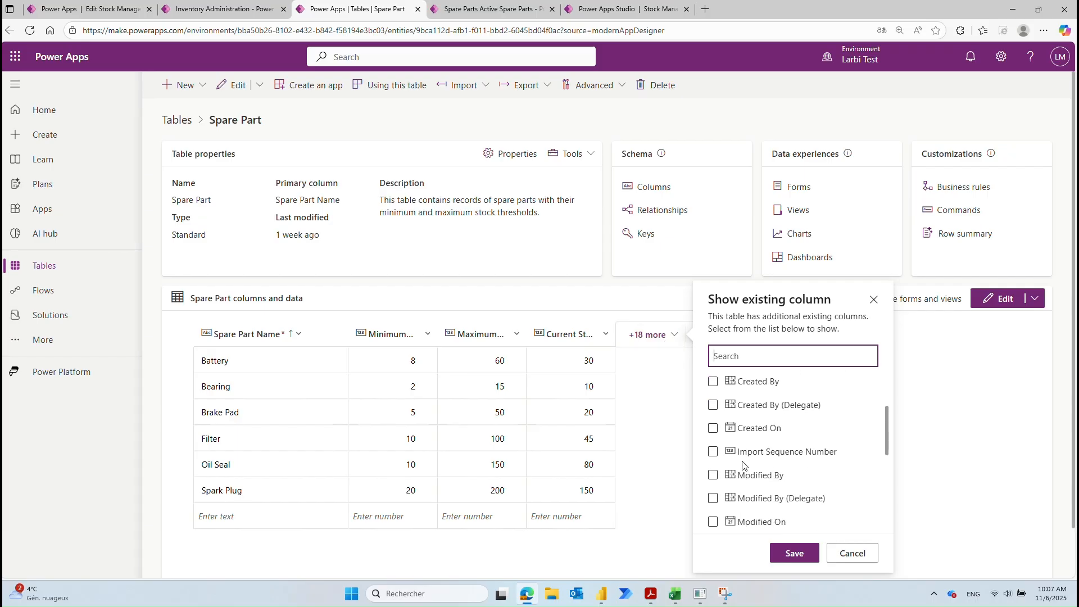
scroll(743, 466, down, 2)
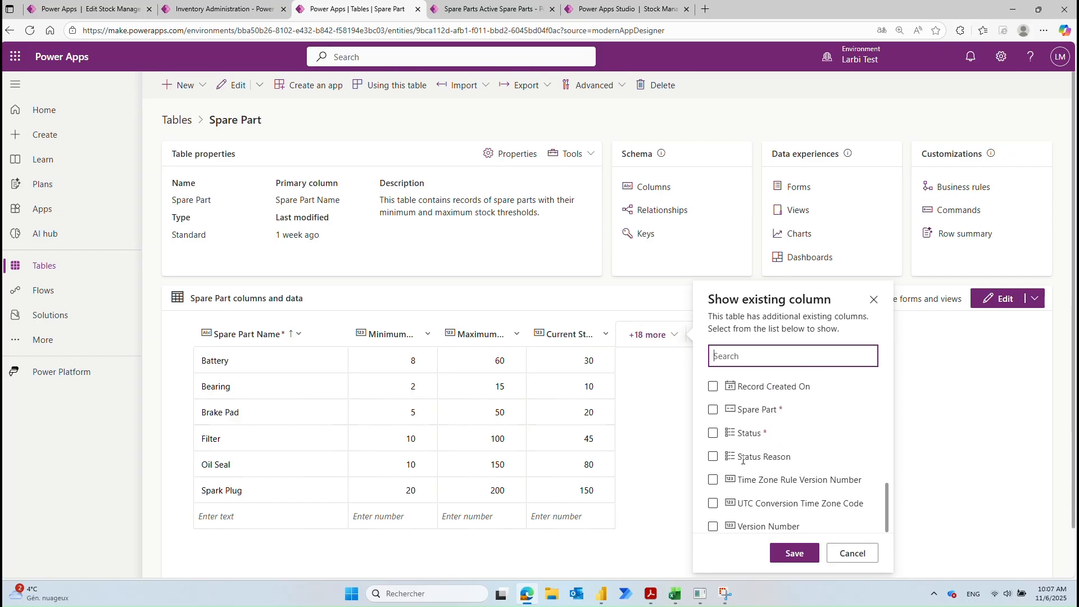
click(853, 554)
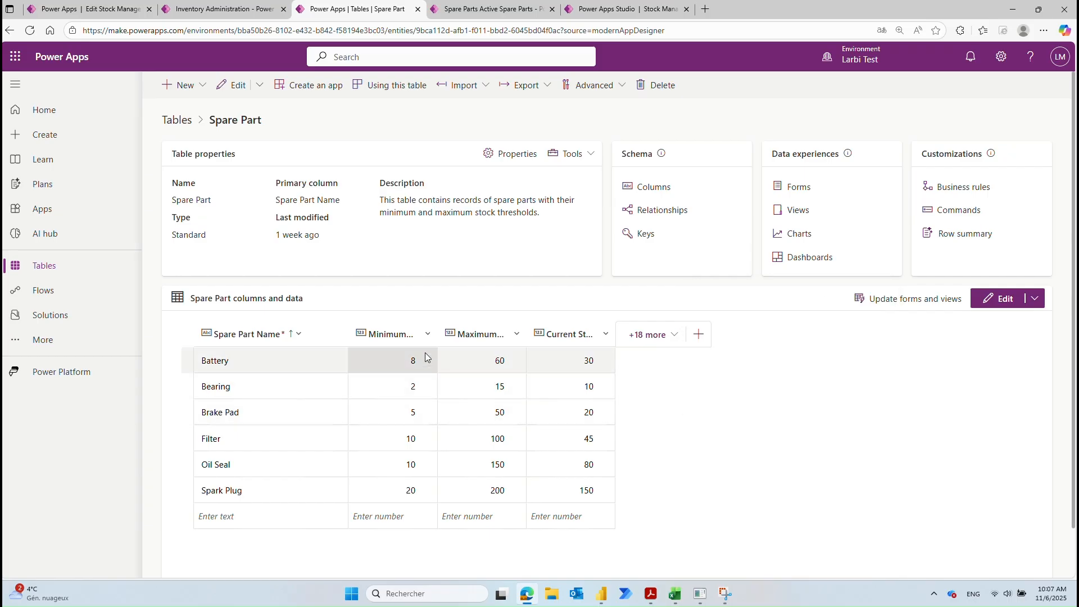